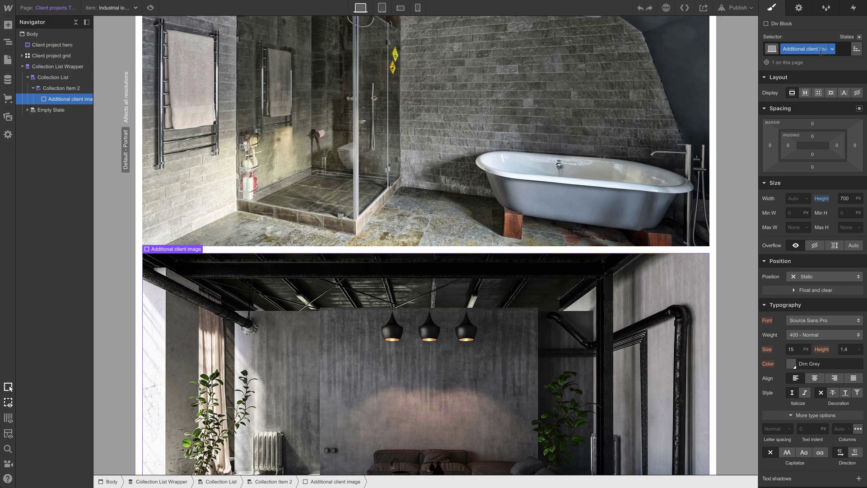
# Step: Scroll through the Industrial loft reno page to review the hero, details and 700px client images
pyautogui.moveTo(716, 273); pyautogui.dragTo(649, 275)
pyautogui.scroll(-15, 586, 292)
pyautogui.scroll(-7, 586, 291)
pyautogui.scroll(20, 586, 292)
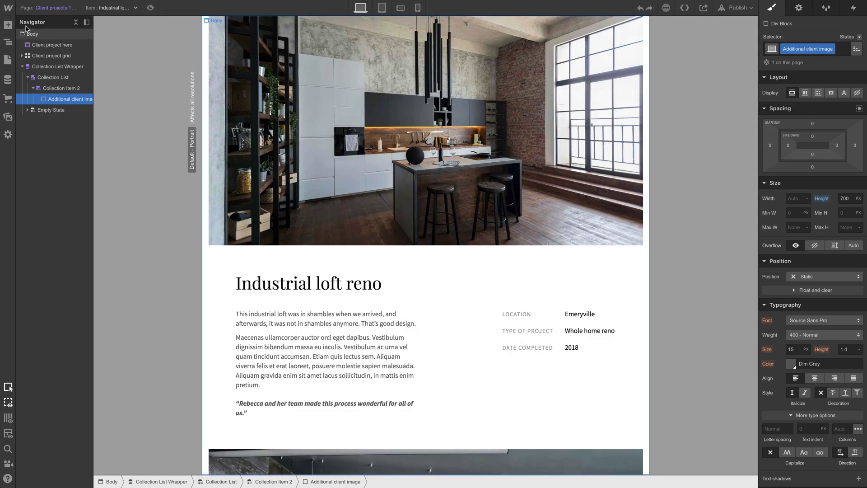
# Step: Place the Navbar symbol at the top of the page body
pyautogui.click(8, 25)
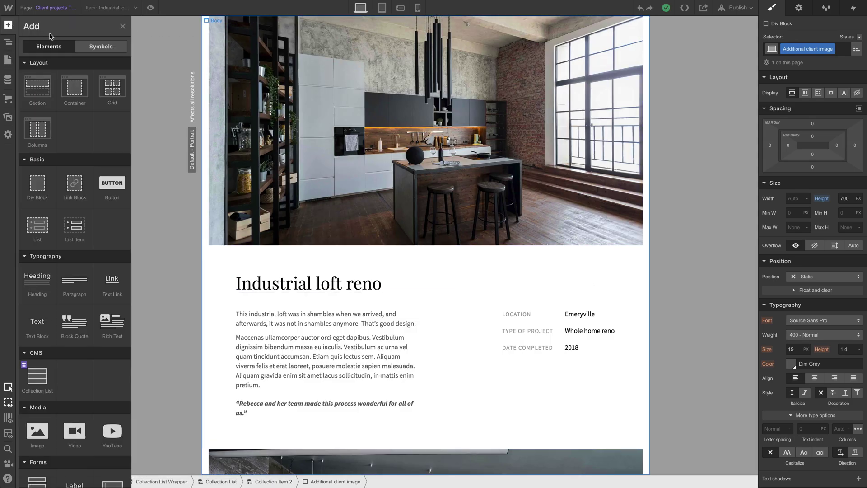
pyautogui.click(88, 45)
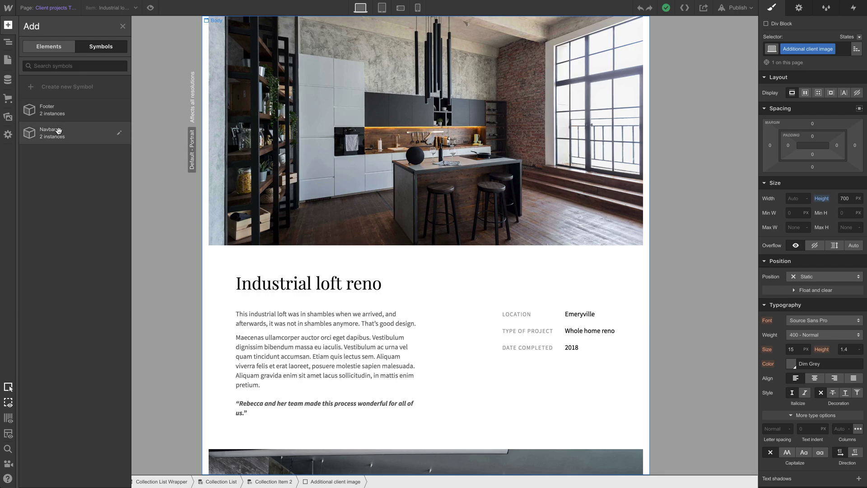
pyautogui.moveTo(59, 131); pyautogui.dragTo(41, 47)
pyautogui.scroll(-15, 416, 127)
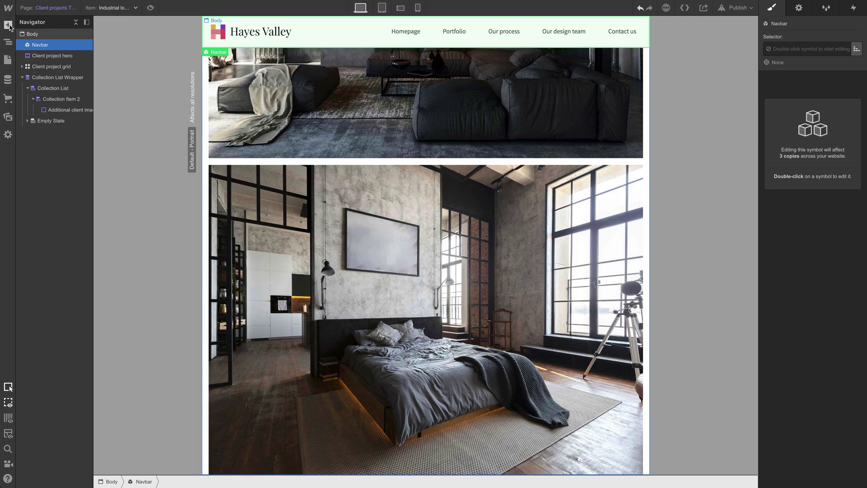
# Step: Add the Footer symbol at the bottom of the page, below the additional client images
pyautogui.click(8, 25)
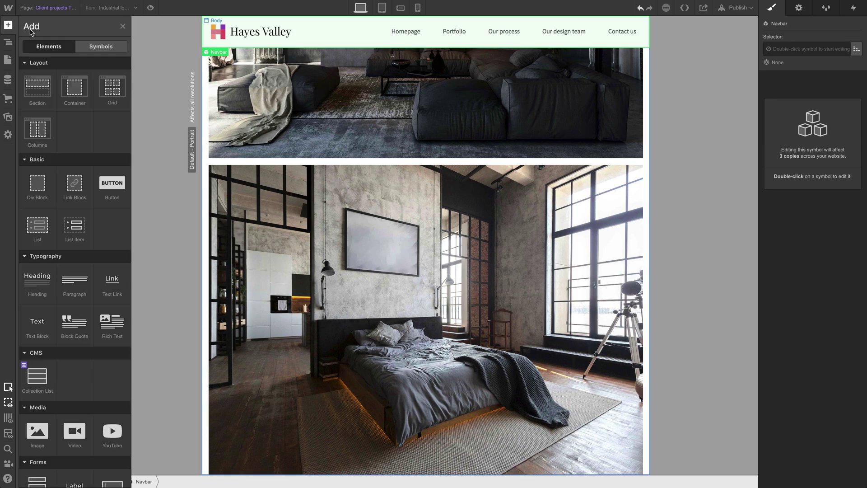
pyautogui.click(103, 50)
pyautogui.moveTo(67, 108); pyautogui.dragTo(35, 180)
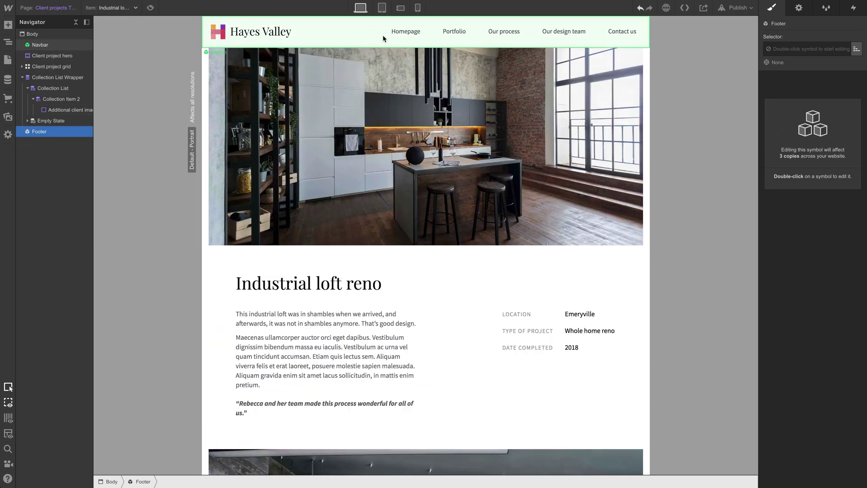
pyautogui.scroll(-20, 379, 385)
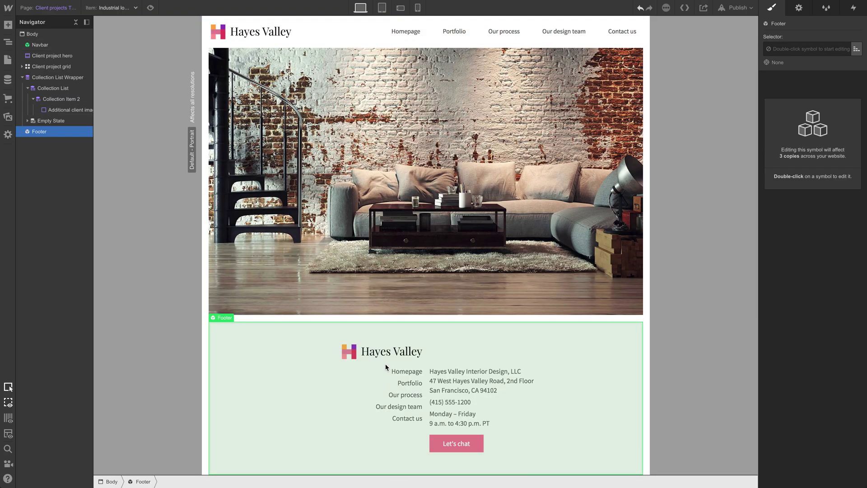
pyautogui.scroll(20, 386, 358)
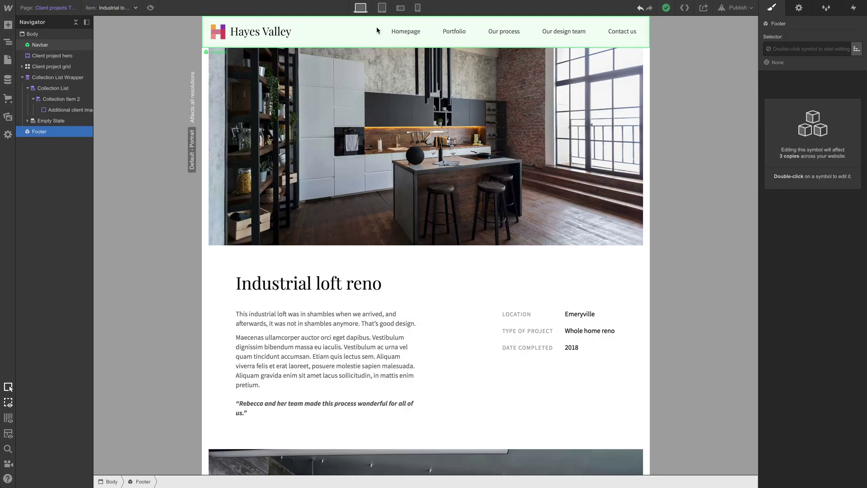
# Step: At the Tablet breakpoint, lower the Client project hero height from 400 px to 350 px
pyautogui.click(382, 8)
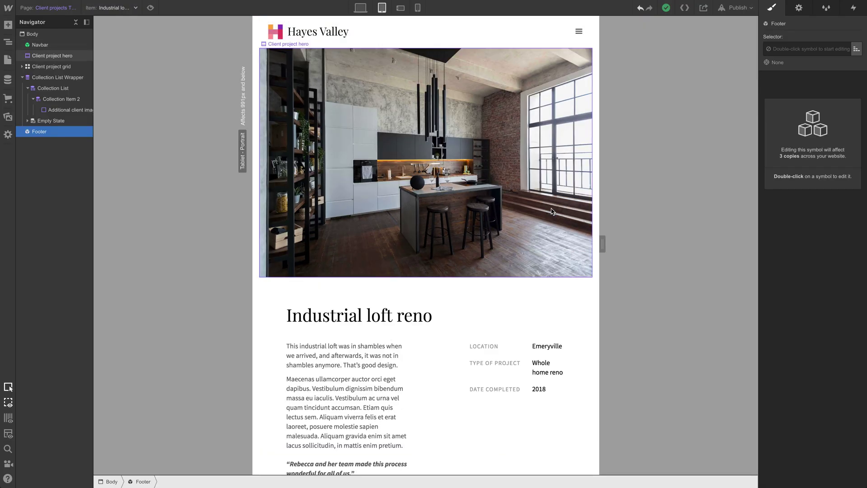
pyautogui.moveTo(602, 244)
pyautogui.mouseDown()
pyautogui.moveTo(639, 242)
pyautogui.moveTo(602, 243)
pyautogui.mouseUp()
pyautogui.click(467, 185)
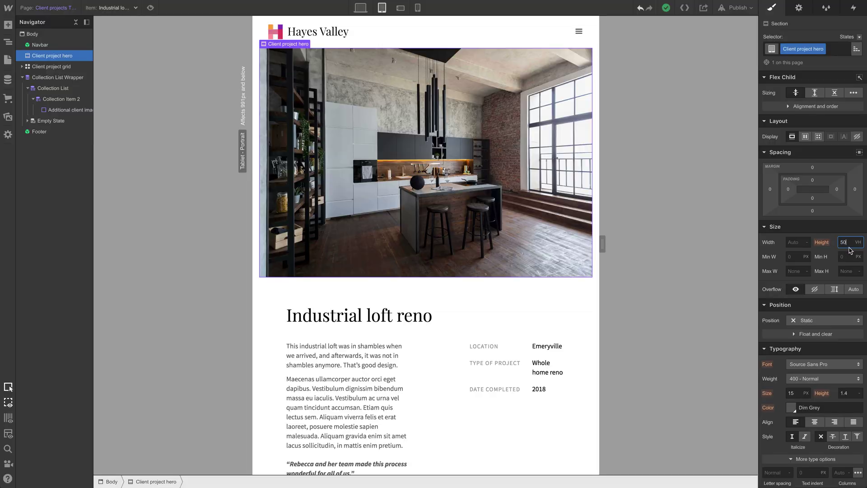
pyautogui.write('x')
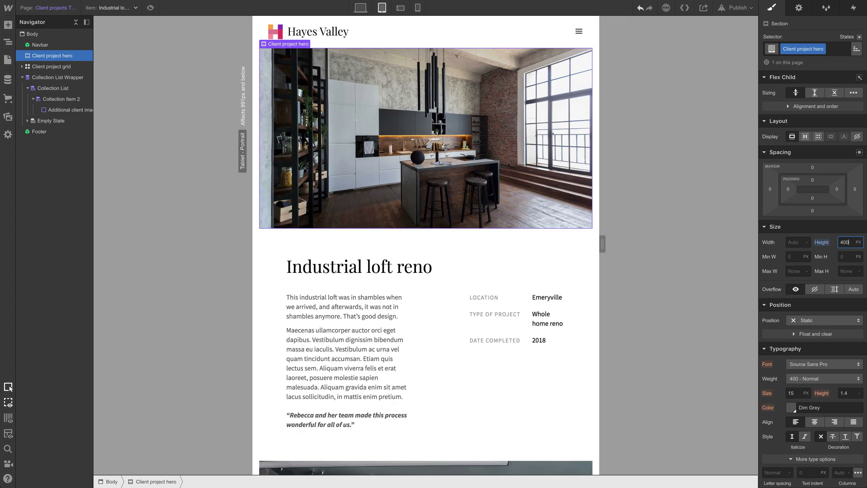
pyautogui.hotkey('shift', 'Down')
pyautogui.hotkey('shift', 'Down')
pyautogui.hotkey('shift', 'Down')
pyautogui.hotkey('shift', 'Down')
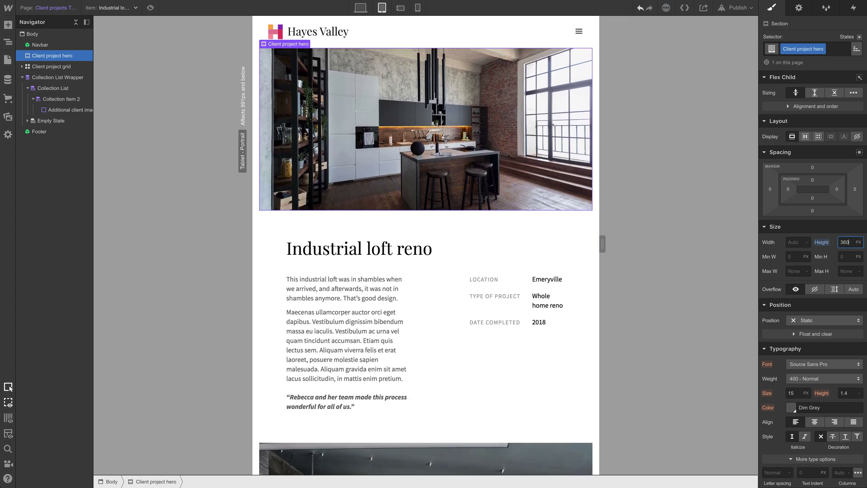
pyautogui.hotkey('shift', 'Down')
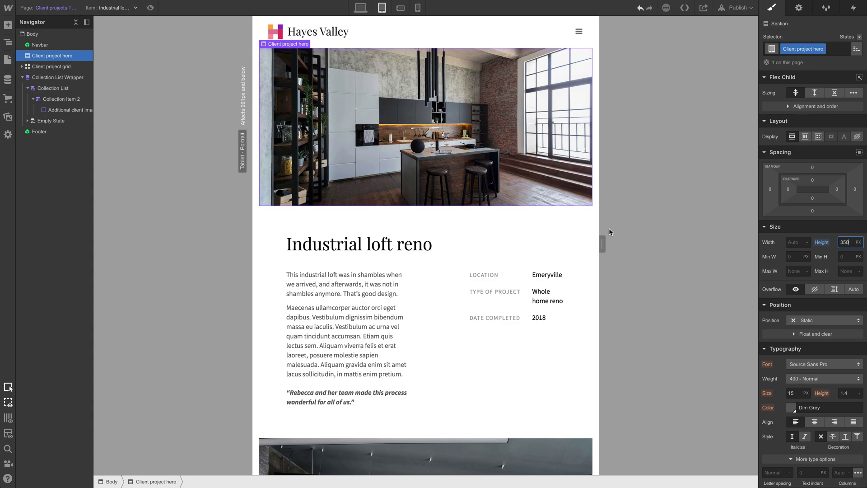
pyautogui.moveTo(602, 242); pyautogui.dragTo(653, 267)
# Step: Set the Client project content block's width to 90%
pyautogui.click(359, 357)
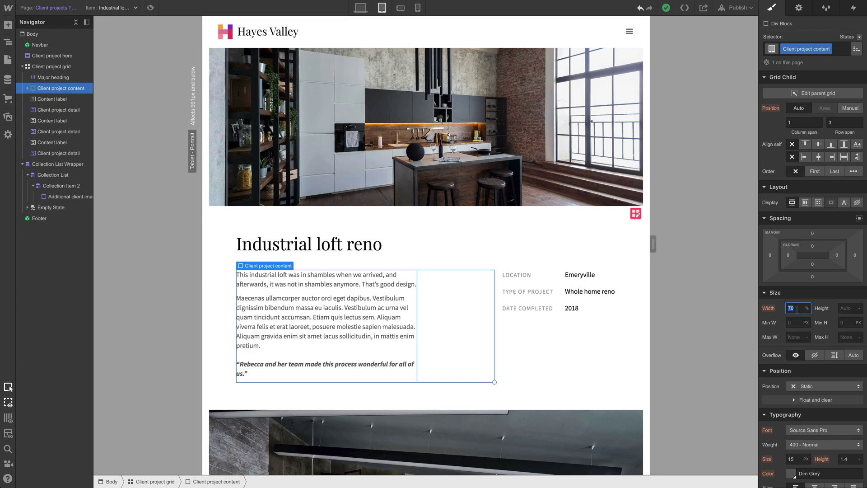
pyautogui.press('Return')
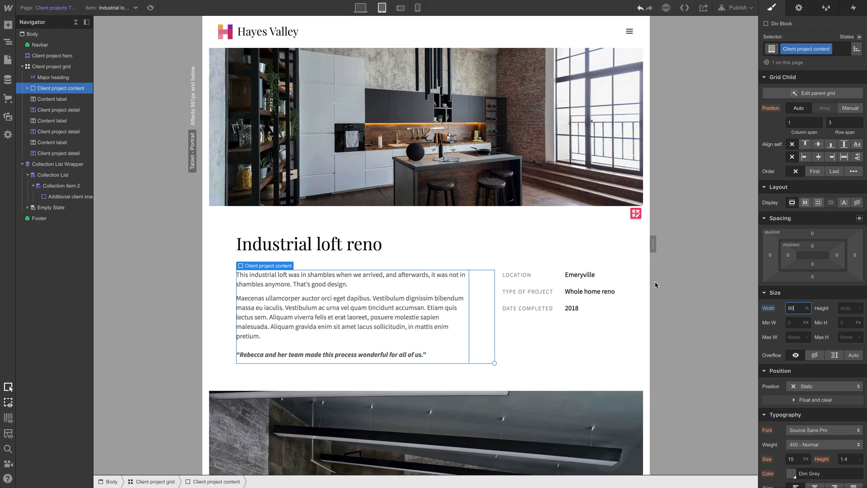
pyautogui.click(657, 245)
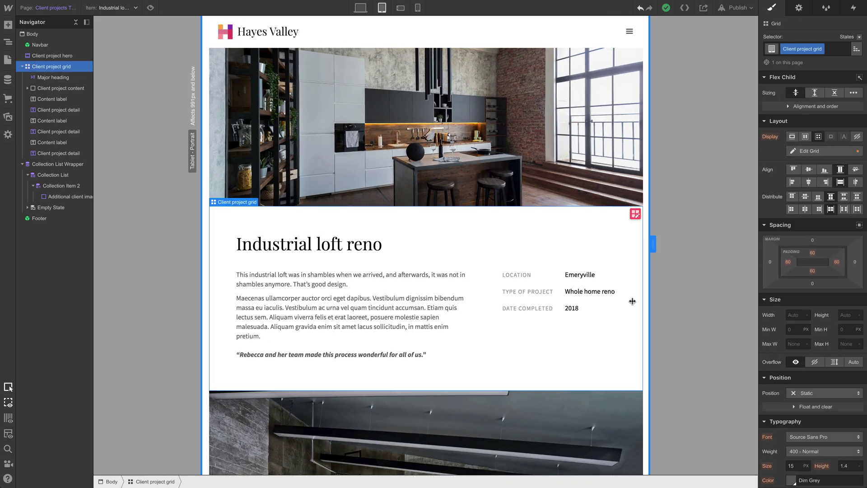
# Step: Set the Additional client image height to 350 px, down from 700 px
pyautogui.scroll(-6, 468, 320)
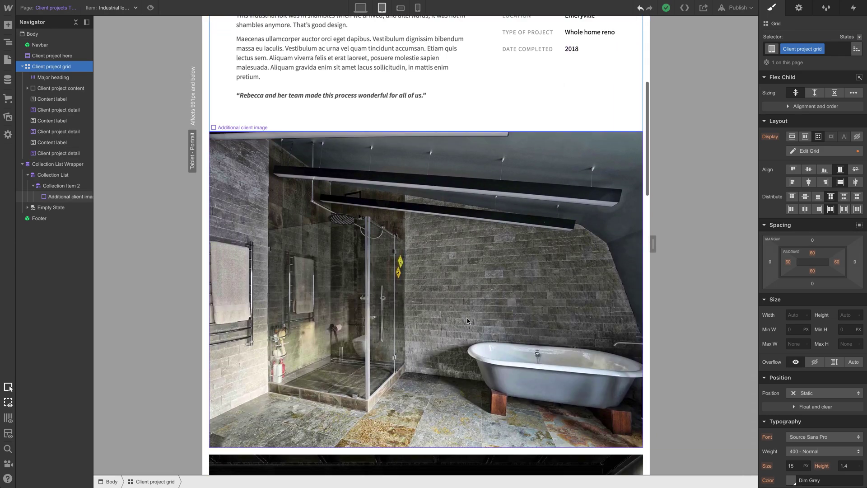
pyautogui.click(467, 320)
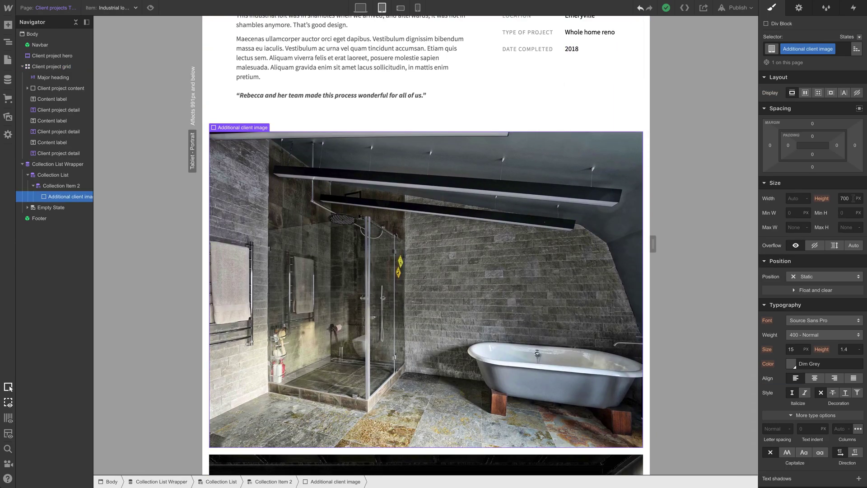
pyautogui.write('350')
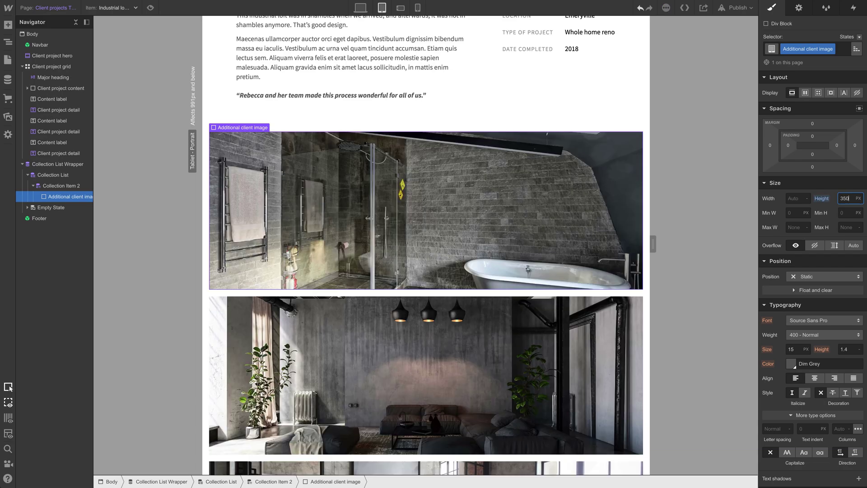
pyautogui.scroll(-7, 525, 260)
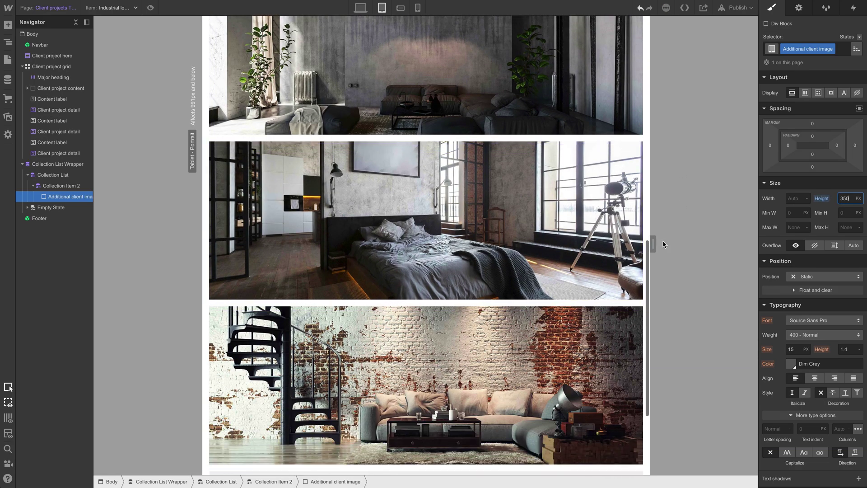
pyautogui.moveTo(652, 244); pyautogui.dragTo(545, 256)
pyautogui.scroll(15, 524, 350)
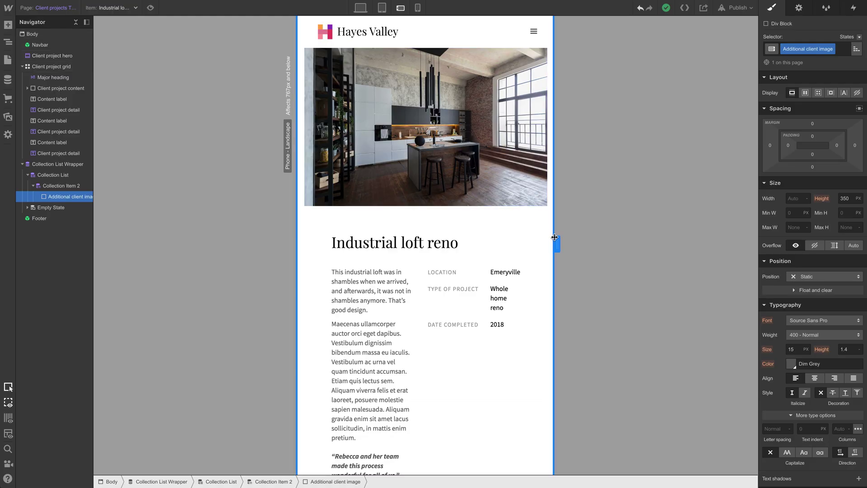
# Step: At the 480 px mobile landscape width, drag the Client project grid padding down to 30 px on all sides
pyautogui.moveTo(555, 237); pyautogui.dragTo(529, 249)
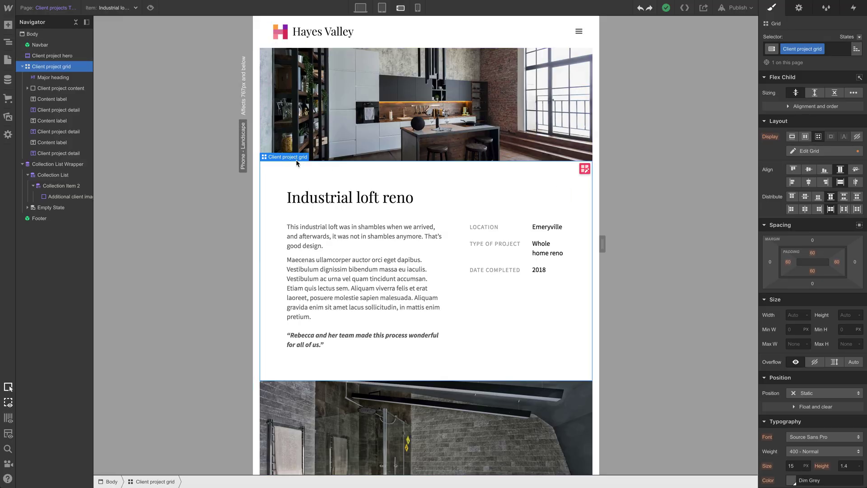
pyautogui.moveTo(812, 252); pyautogui.dragTo(826, 210)
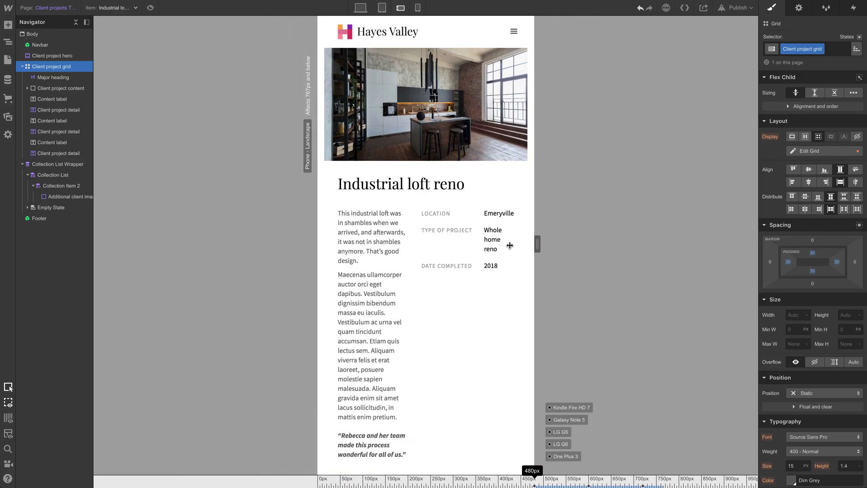
pyautogui.moveTo(513, 246); pyautogui.dragTo(624, 248)
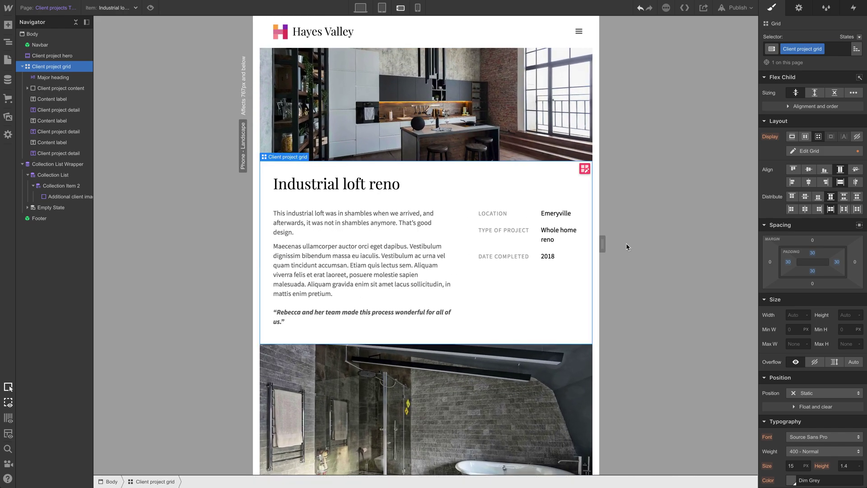
pyautogui.click(585, 169)
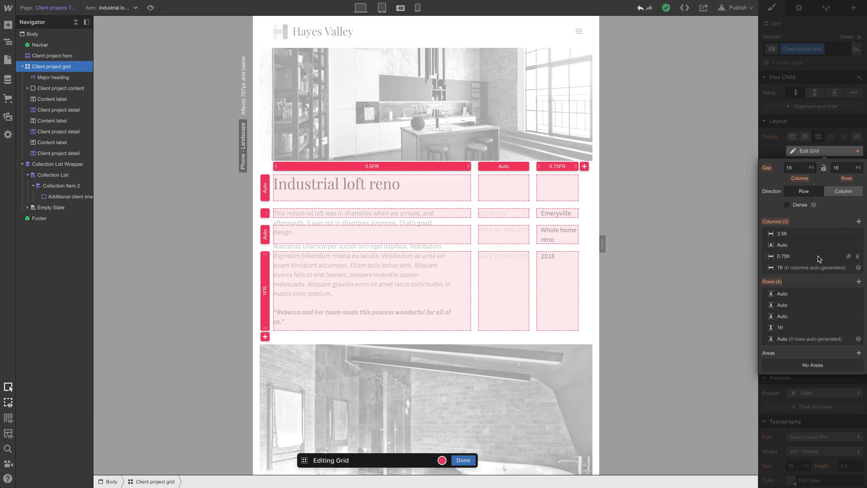
# Step: Delete the 0.75fr grid column, span the heading over two columns and shrink content to the left column
pyautogui.click(857, 256)
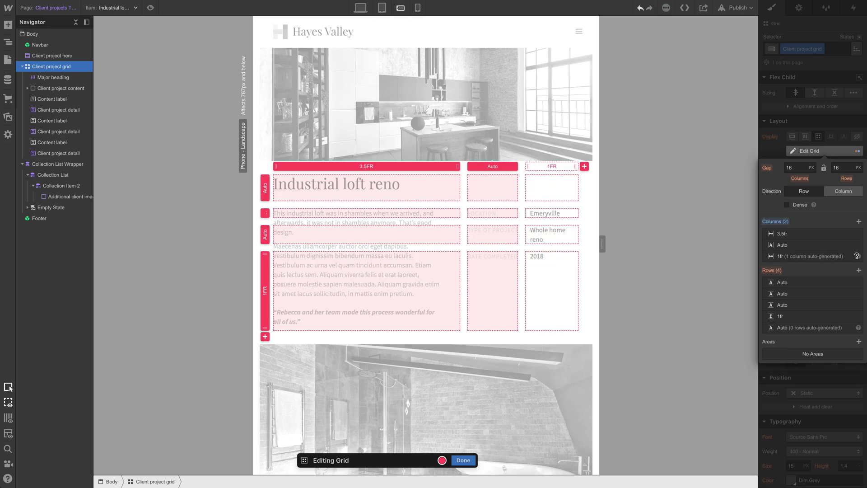
pyautogui.click(463, 460)
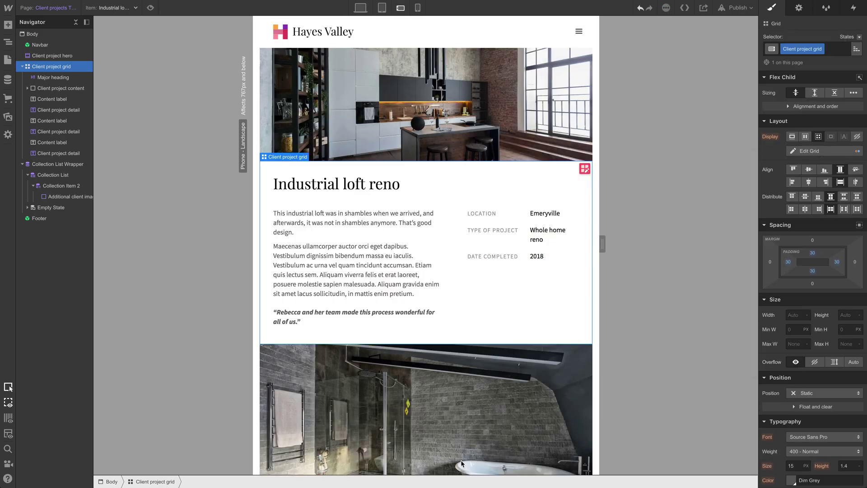
pyautogui.click(407, 185)
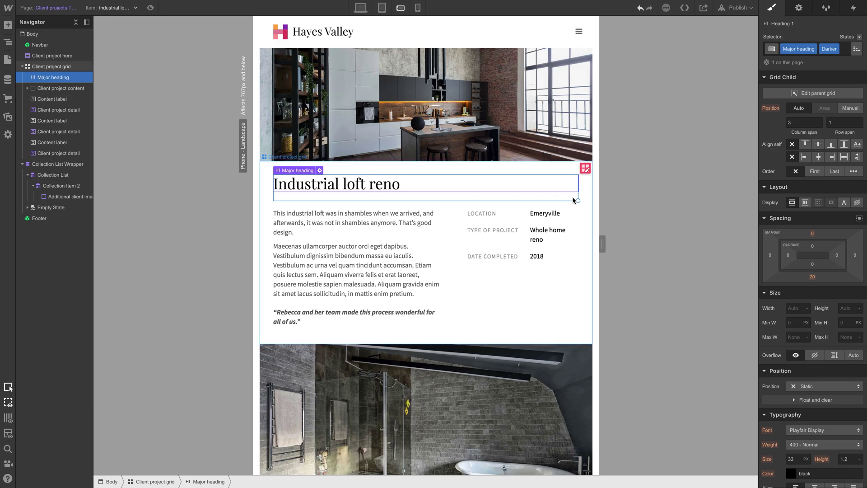
pyautogui.moveTo(578, 200); pyautogui.dragTo(510, 196)
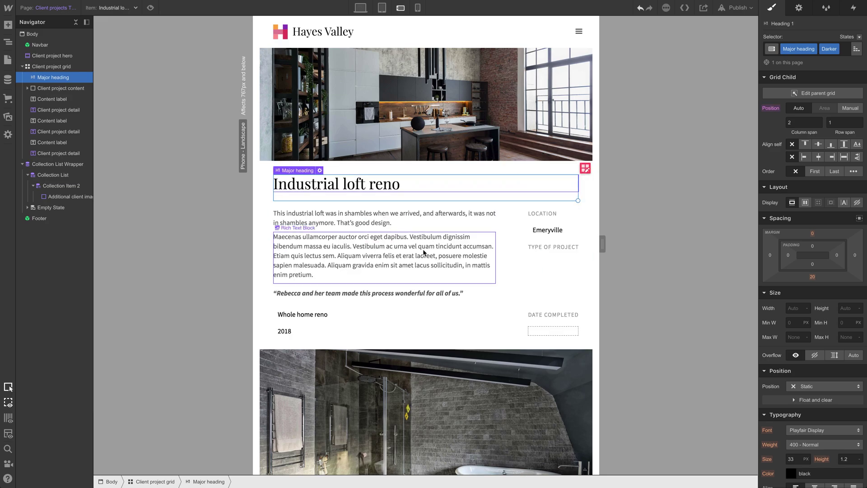
pyautogui.click(451, 235)
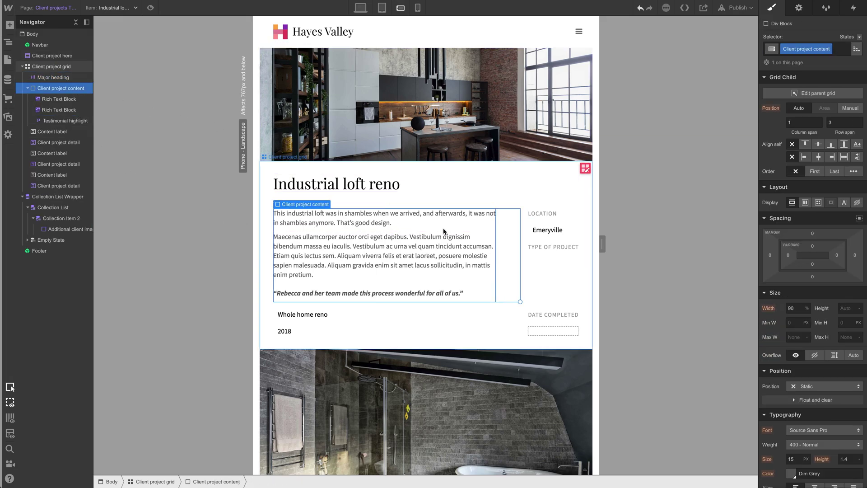
pyautogui.moveTo(520, 301); pyautogui.dragTo(564, 215)
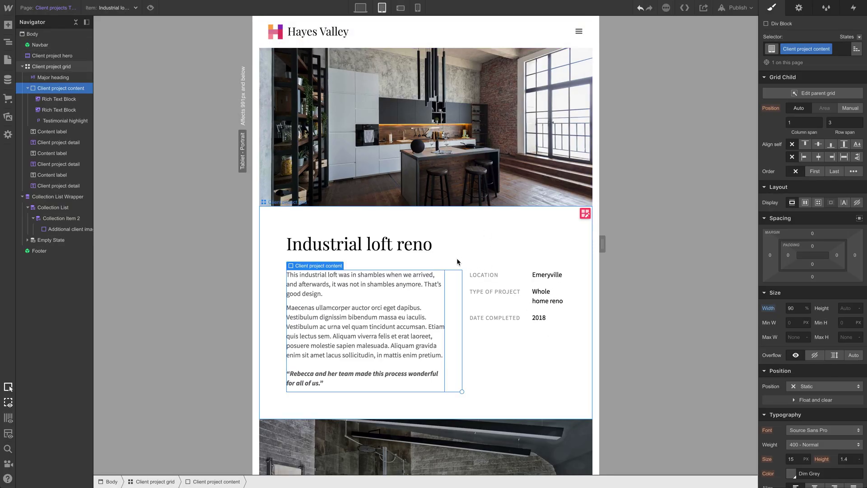
pyautogui.press('Escape')
pyautogui.moveTo(603, 244); pyautogui.dragTo(729, 251)
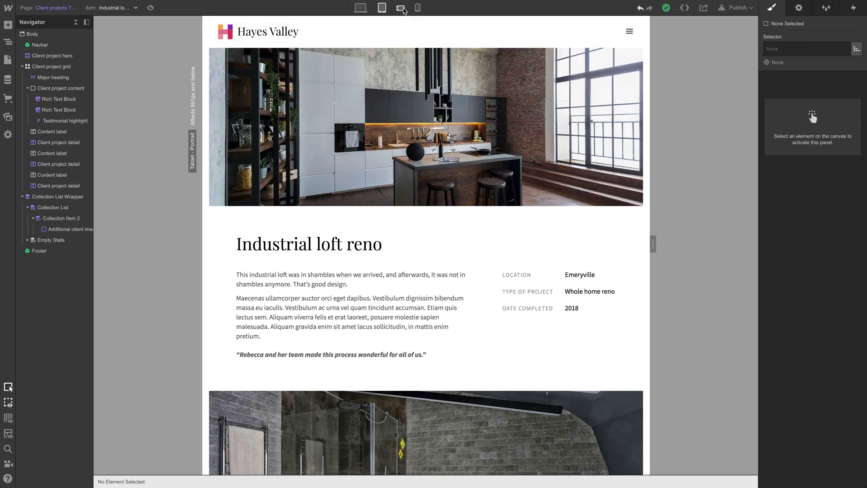
# Step: At the landscape phone breakpoint, set the project grid's wide first column to size automatically
pyautogui.click(401, 8)
pyautogui.moveTo(562, 244); pyautogui.dragTo(640, 250)
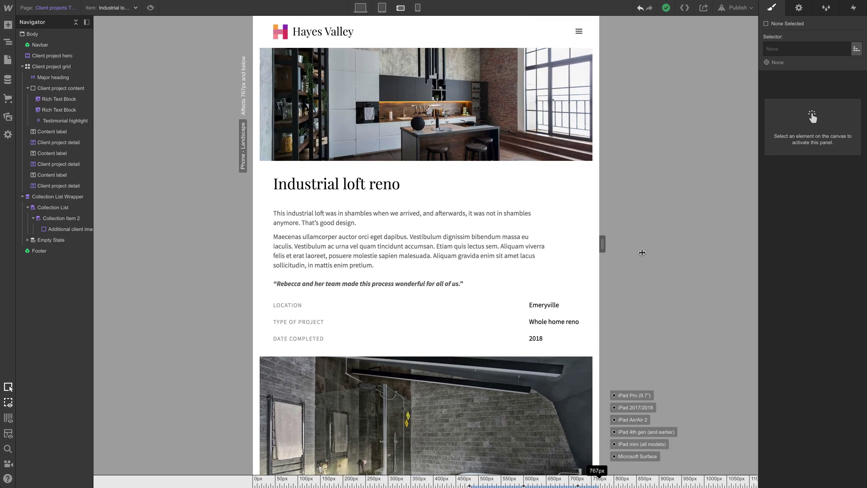
pyautogui.click(547, 305)
pyautogui.click(584, 169)
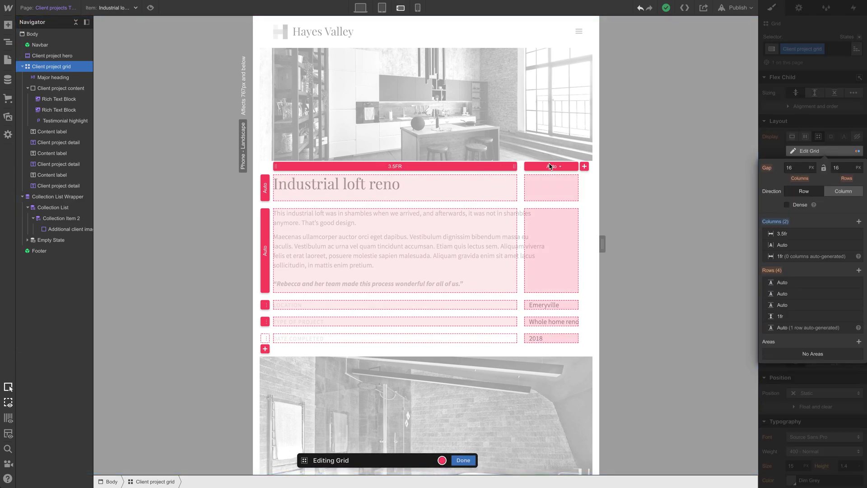
pyautogui.click(399, 167)
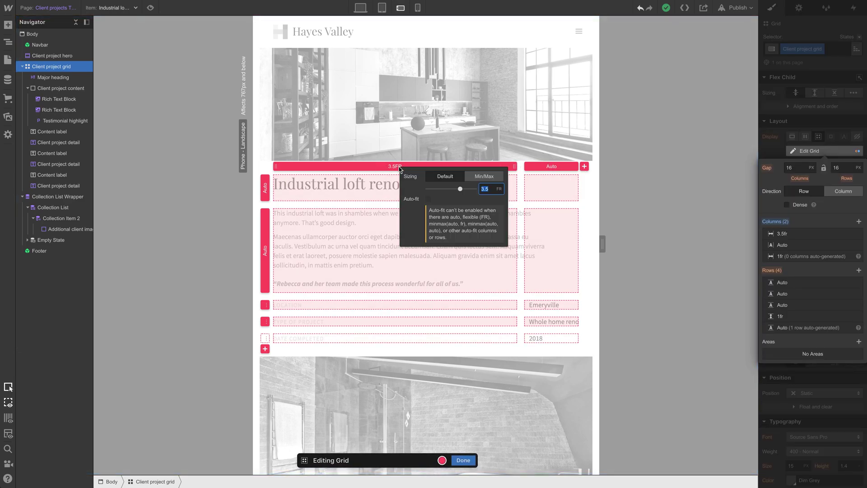
pyautogui.press('Return')
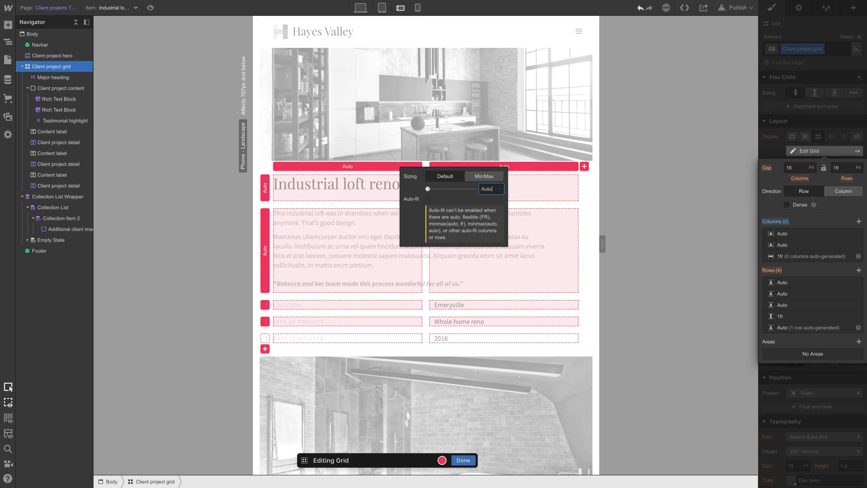
pyautogui.click(467, 460)
pyautogui.click(468, 460)
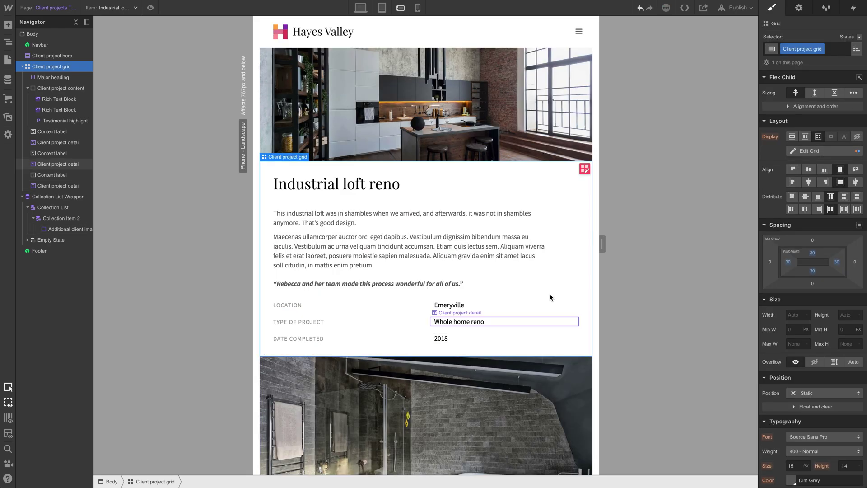
# Step: Size the project grid columns to 1fr and 2fr so detail labels sit beside values
pyautogui.scroll(-1, 564, 203)
pyautogui.click(585, 128)
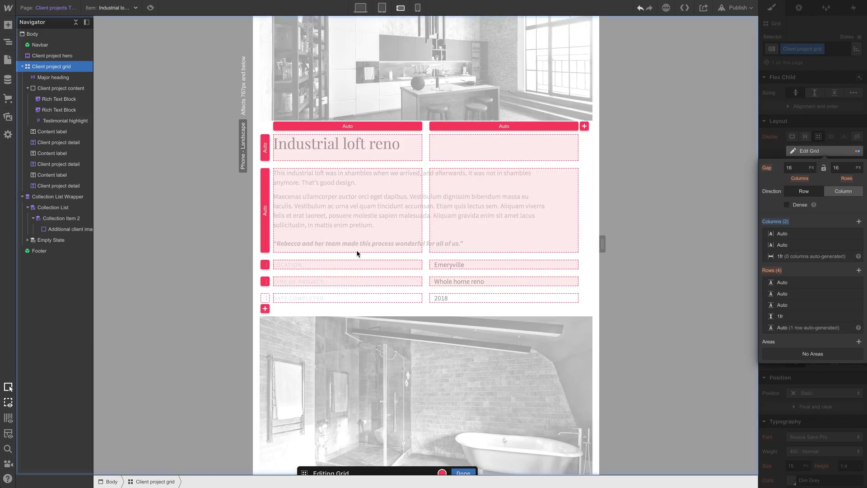
pyautogui.click(343, 127)
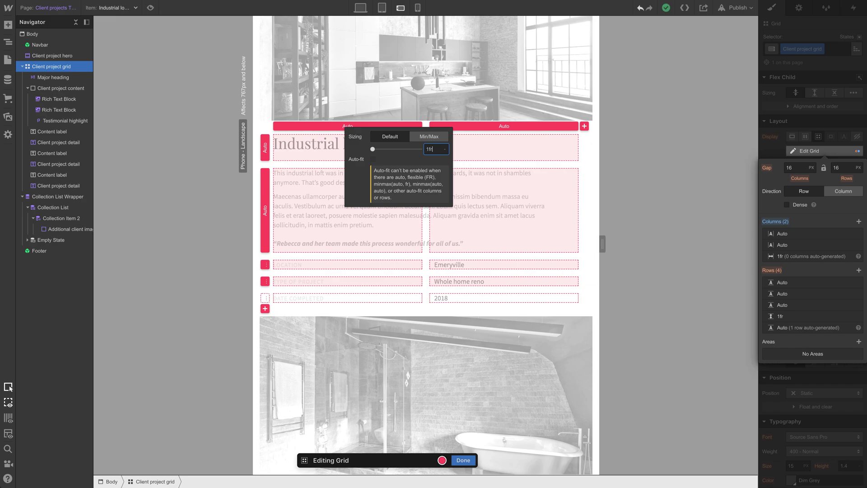
pyautogui.click(552, 126)
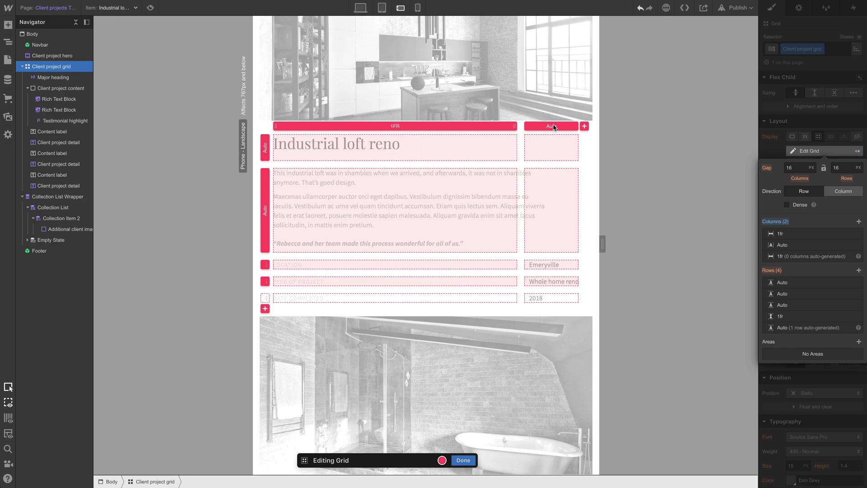
pyautogui.click(552, 127)
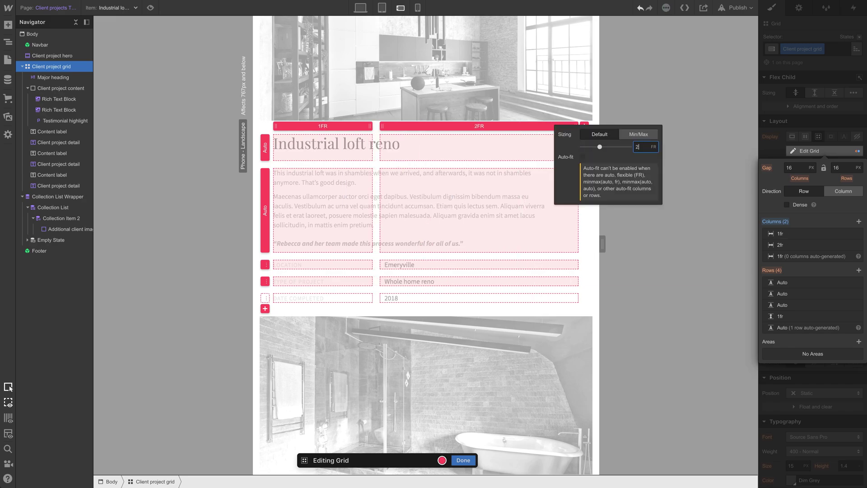
pyautogui.click(470, 453)
pyautogui.click(463, 460)
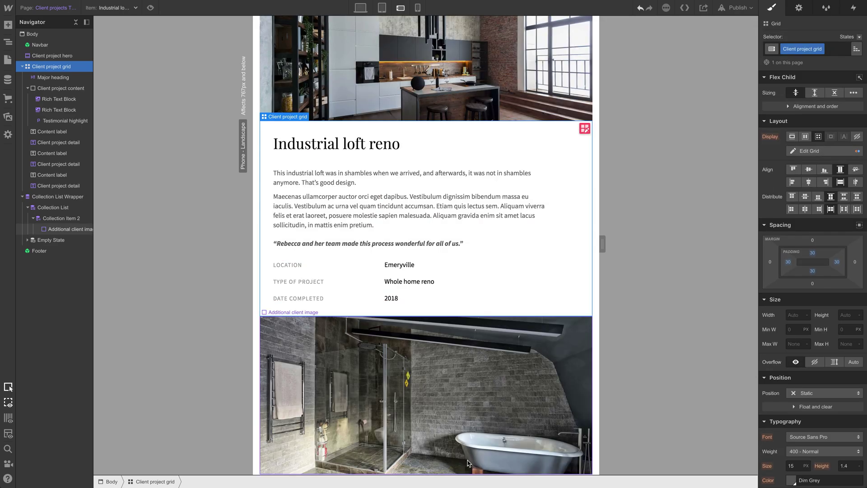
pyautogui.scroll(-2, 470, 302)
pyautogui.scroll(3, 452, 280)
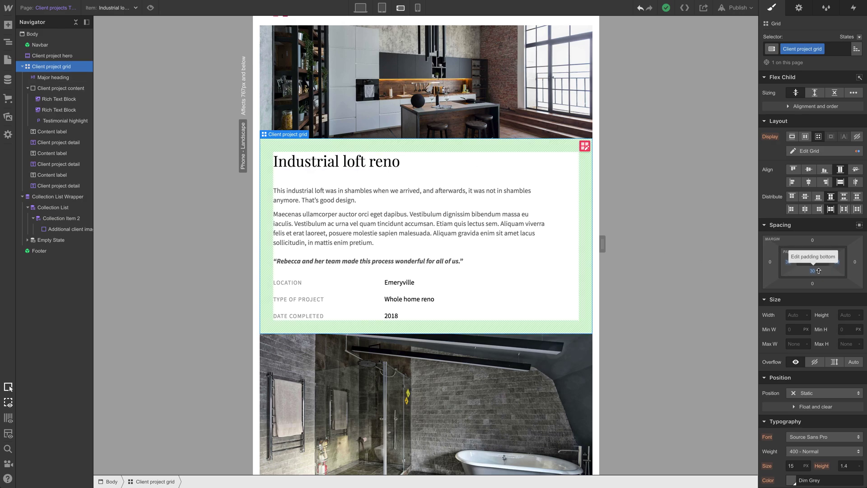
pyautogui.scroll(-3, 468, 293)
# Step: Select the Additional client image and set its height to 250 px, down from 350 px
pyautogui.click(467, 296)
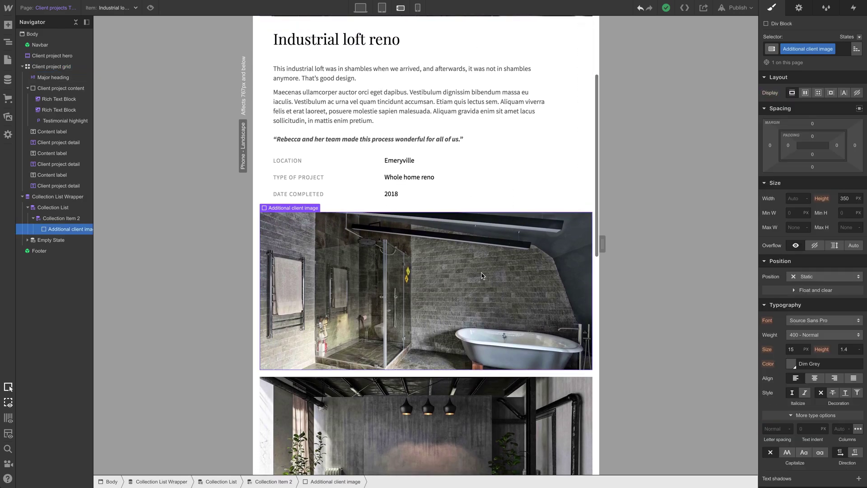
pyautogui.scroll(4, 528, 270)
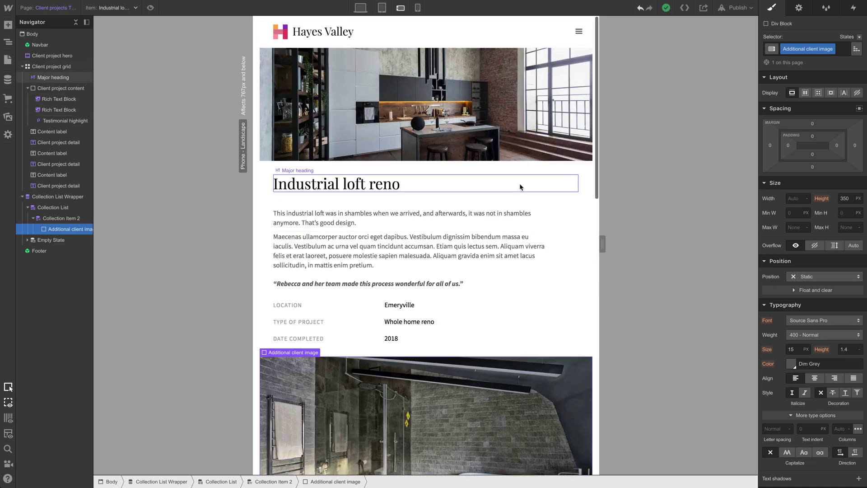
pyautogui.click(533, 137)
pyautogui.click(496, 366)
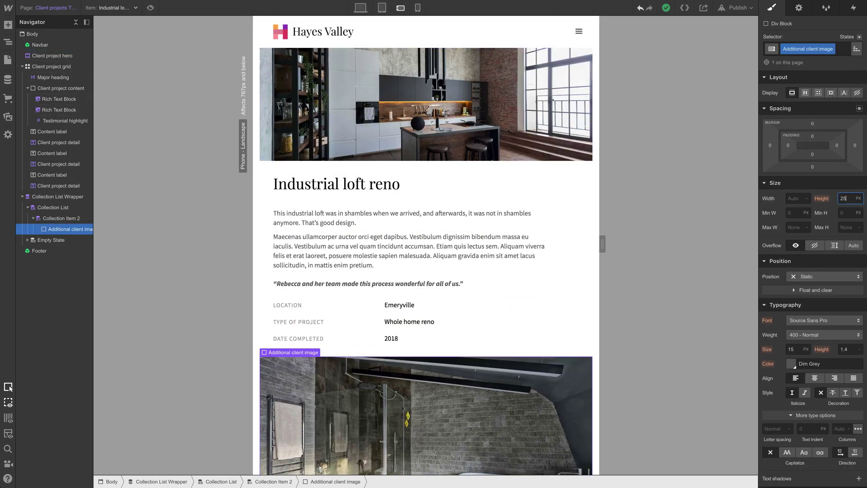
pyautogui.press('Return')
# Step: Preview the project page reflowing at phone portrait widths
pyautogui.scroll(-7, 565, 229)
pyautogui.scroll(8, 565, 228)
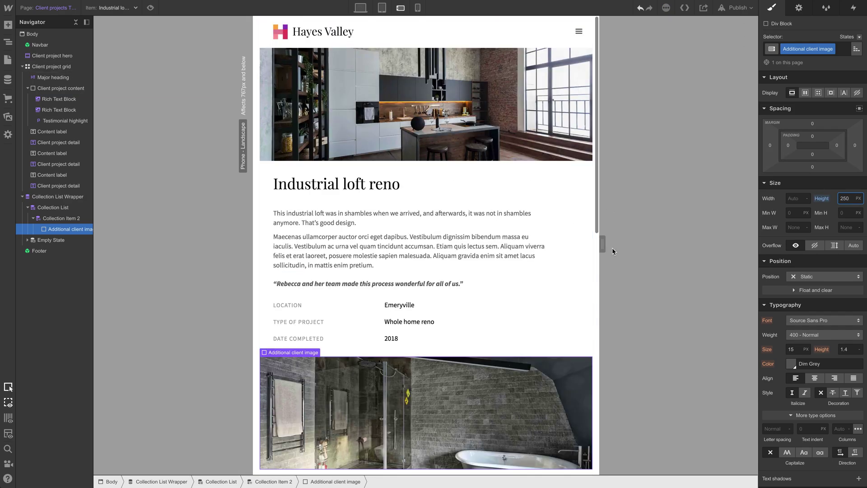
pyautogui.moveTo(603, 244)
pyautogui.mouseDown()
pyautogui.moveTo(463, 253)
pyautogui.moveTo(603, 241)
pyautogui.mouseUp()
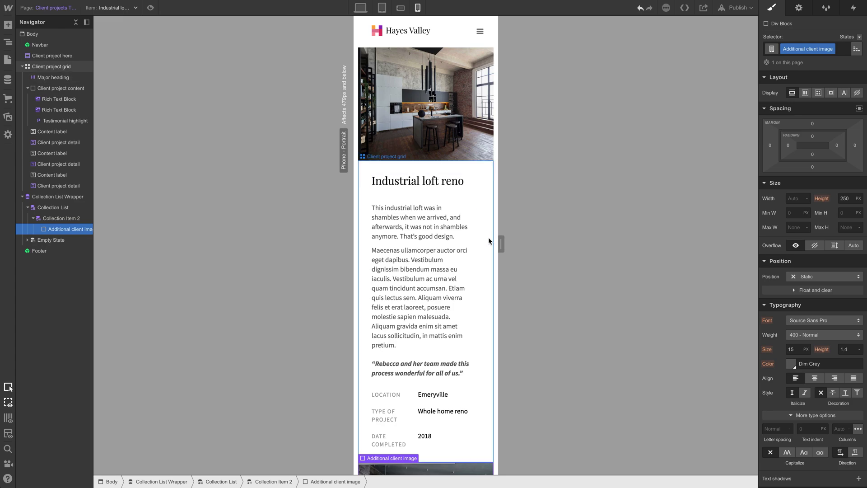
pyautogui.moveTo(501, 244)
pyautogui.mouseDown()
pyautogui.moveTo(573, 245)
pyautogui.moveTo(485, 244)
pyautogui.mouseUp()
# Step: Inspect the Industrial loft reno card on the Portfolio page, then return to Client projects Template
pyautogui.click(57, 7)
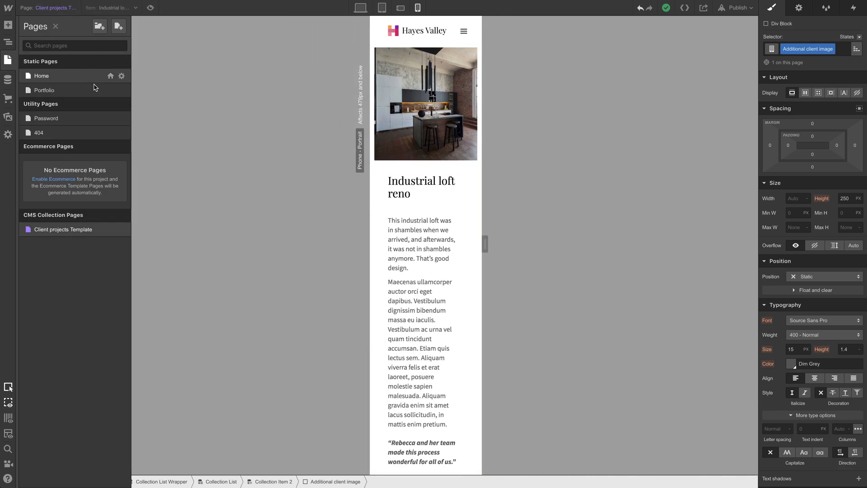
pyautogui.click(104, 90)
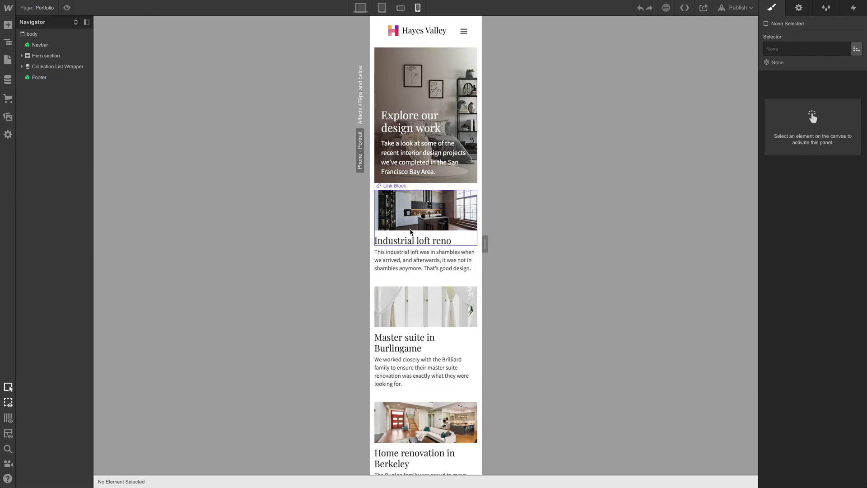
pyautogui.click(471, 235)
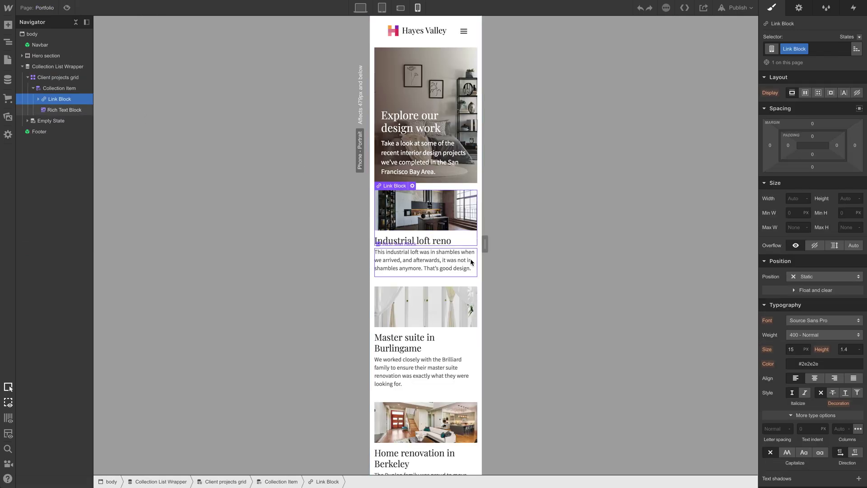
pyautogui.moveTo(484, 243); pyautogui.dragTo(537, 244)
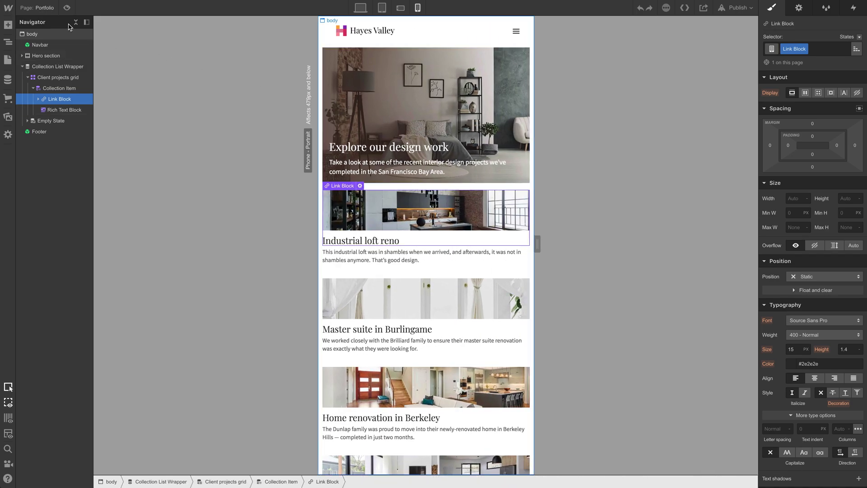
pyautogui.click(48, 8)
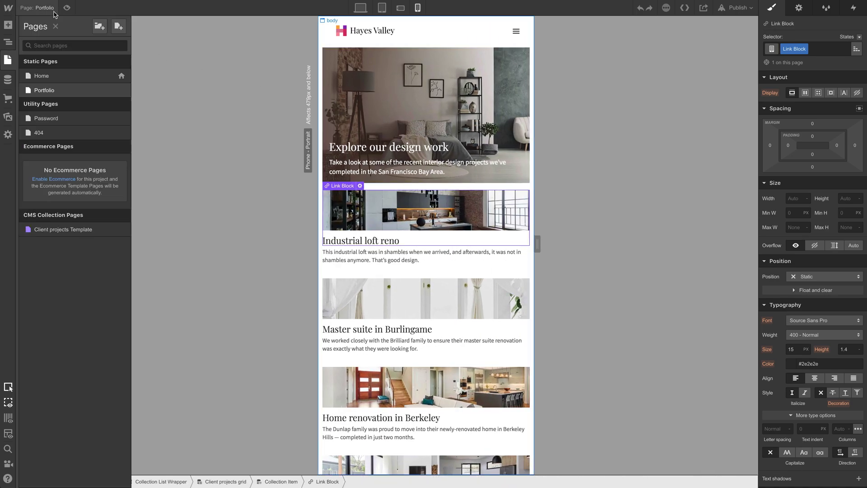
pyautogui.click(86, 232)
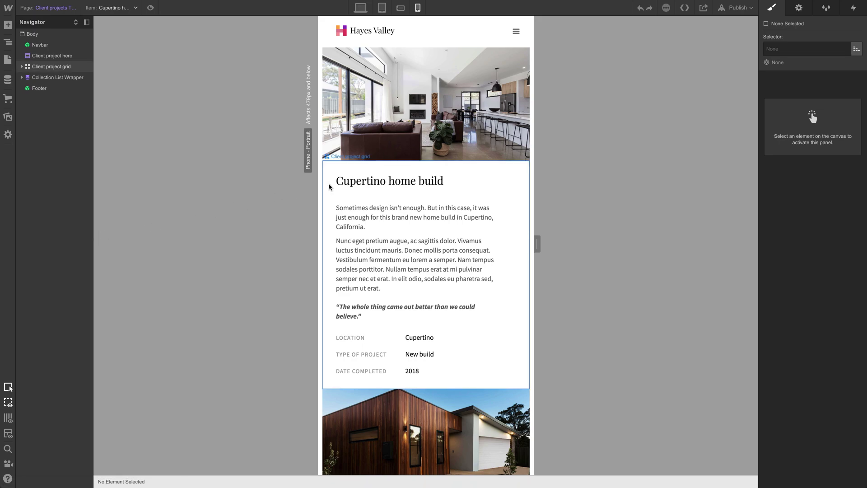
# Step: Clear the project grid's side padding and give it 30 px top and bottom padding
pyautogui.click(329, 188)
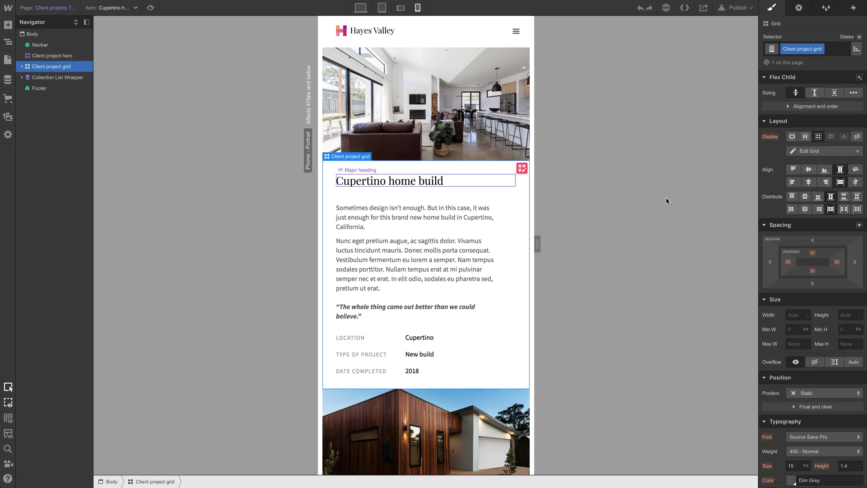
pyautogui.keyDown('alt'); pyautogui.keyDown('shift'); pyautogui.click(826, 256); pyautogui.keyUp('shift'); pyautogui.keyUp('alt')
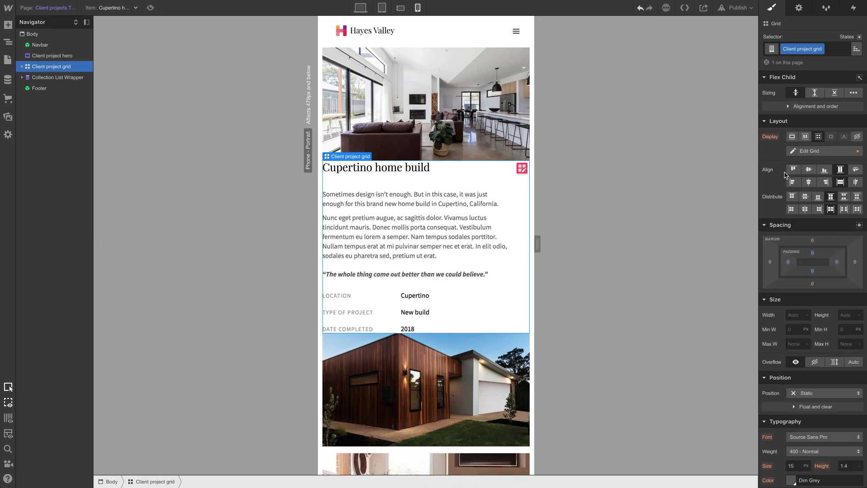
pyautogui.moveTo(812, 252); pyautogui.dragTo(815, 252)
pyautogui.click(814, 253)
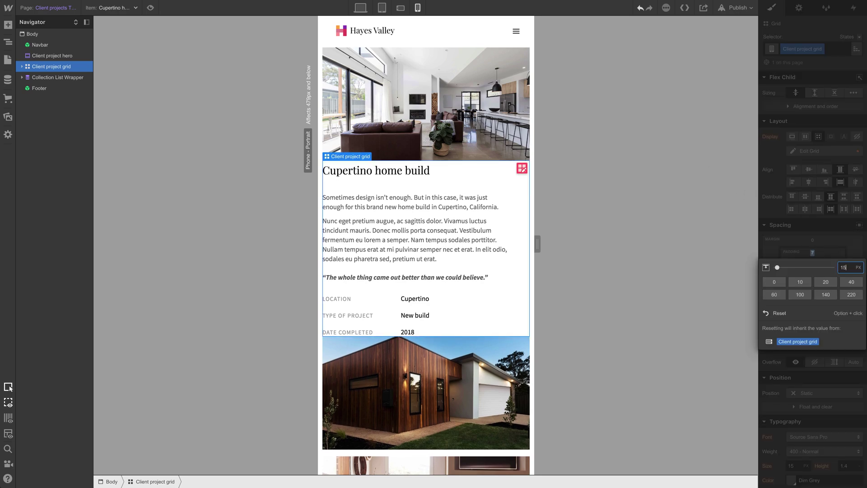
pyautogui.press('Return')
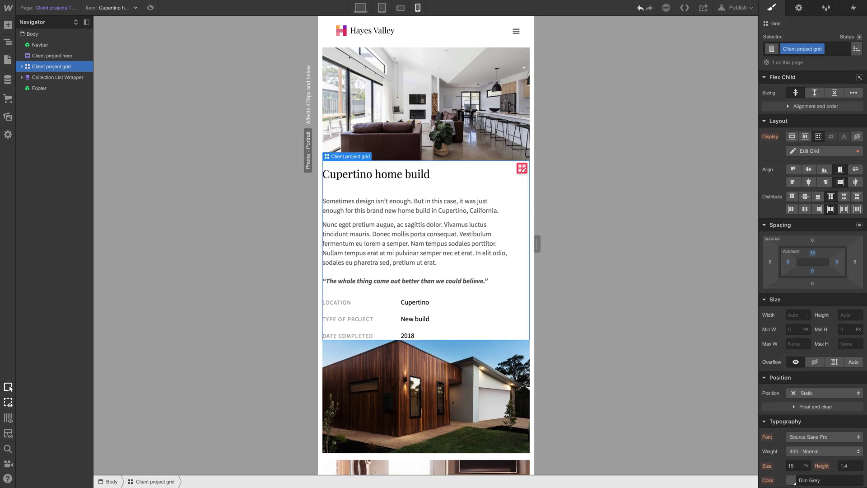
pyautogui.click(812, 271)
pyautogui.write('15')
pyautogui.press('Return')
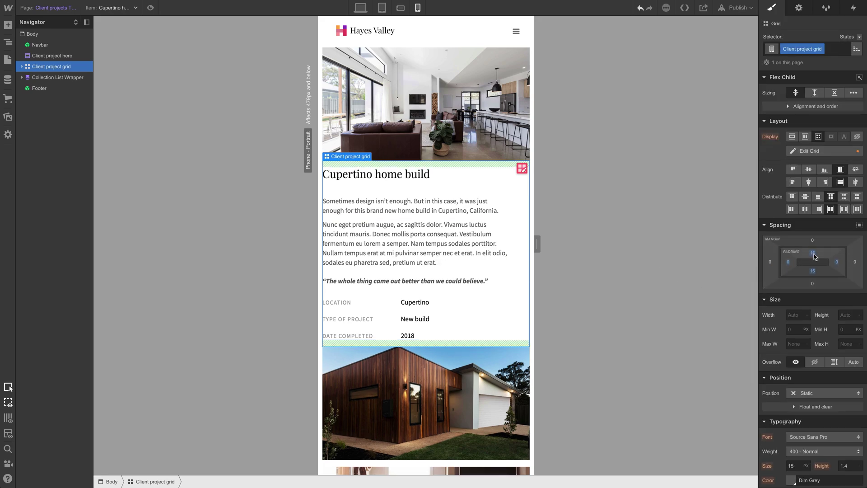
pyautogui.moveTo(812, 271); pyautogui.dragTo(815, 276)
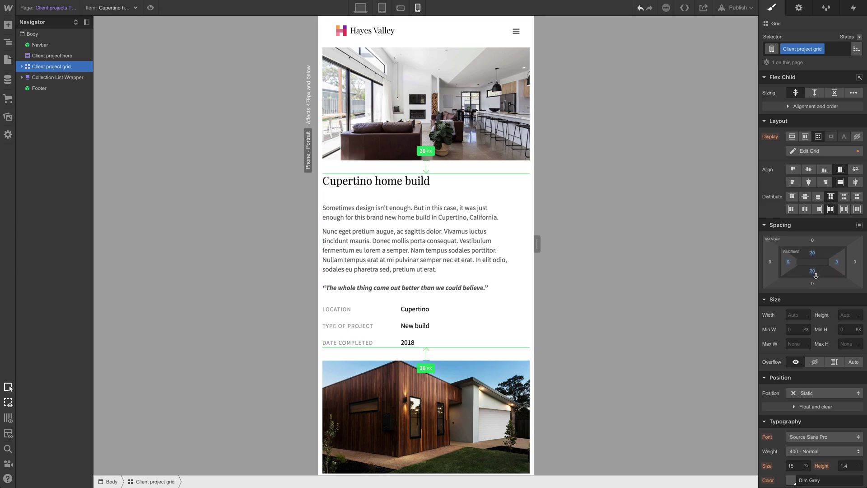
# Step: Select the Cupertino home build heading, second description paragraph, then the project content block
pyautogui.click(391, 181)
pyautogui.click(411, 238)
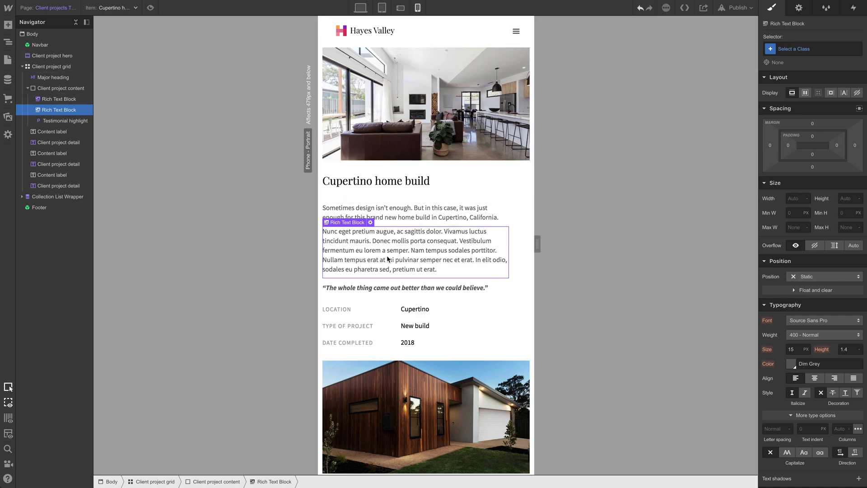
pyautogui.click(57, 89)
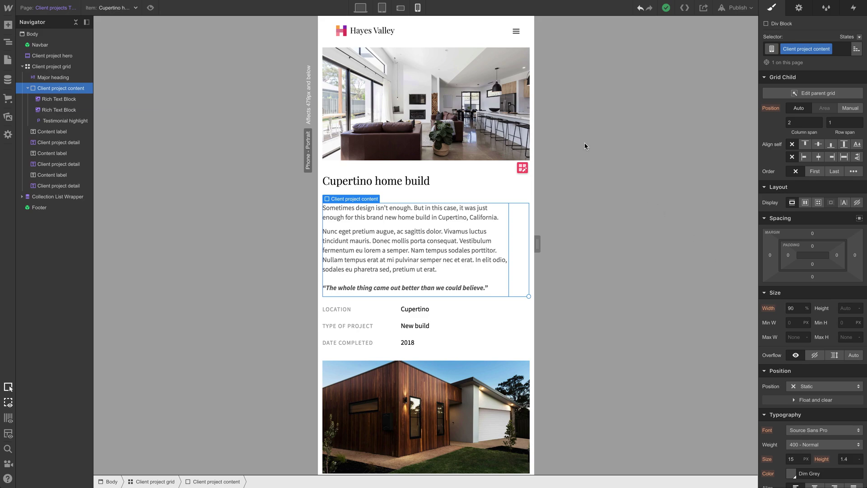
# Step: On Phone Landscape, set the Client project content width to 100% and preview the text reflow
pyautogui.click(386, 8)
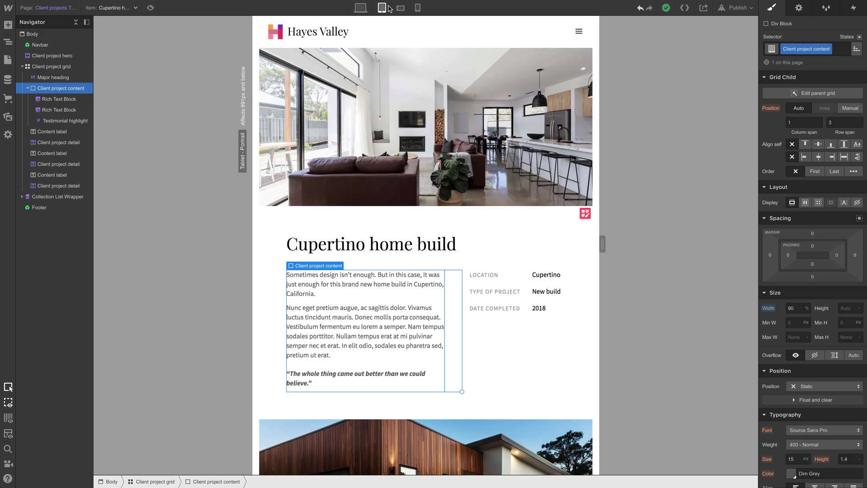
pyautogui.click(400, 8)
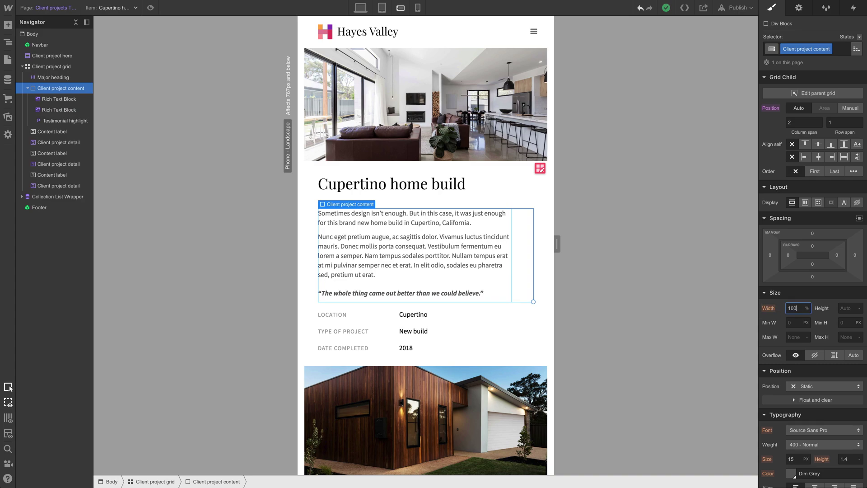
pyautogui.press('Return')
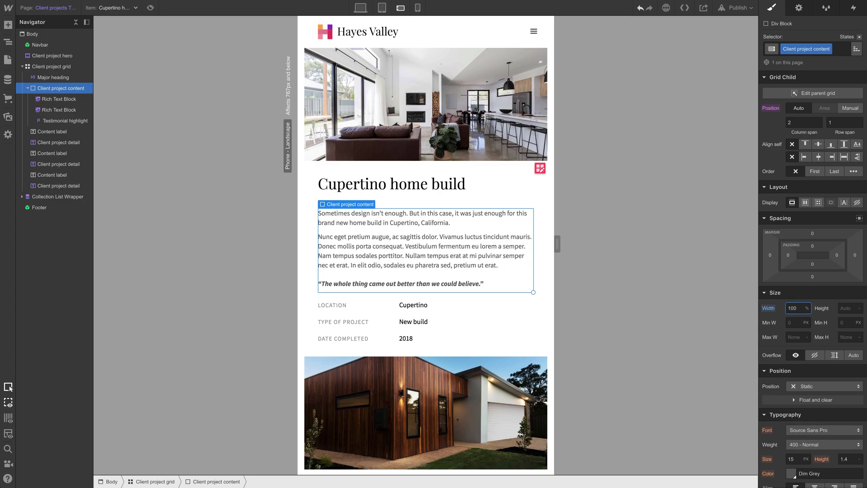
pyautogui.click(418, 8)
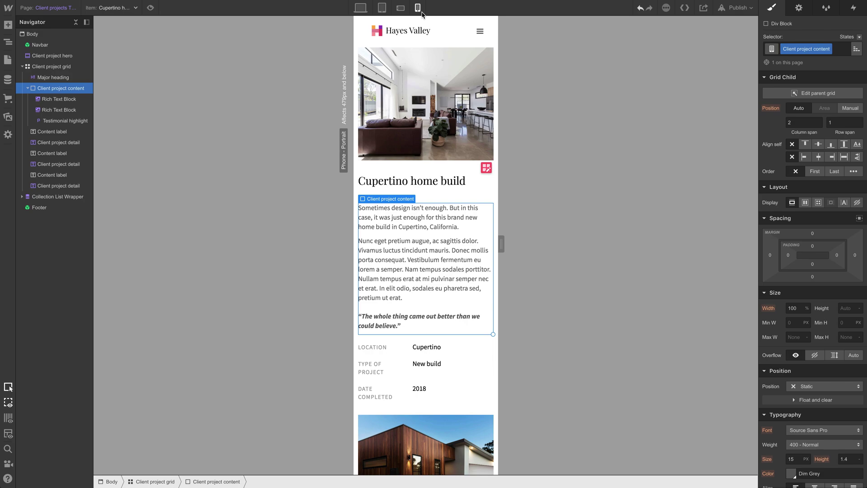
pyautogui.moveTo(500, 244); pyautogui.dragTo(556, 249)
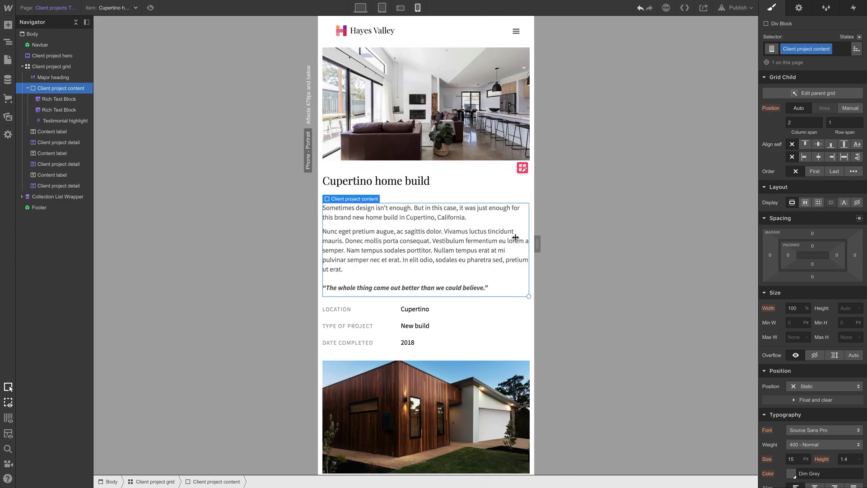
pyautogui.click(427, 185)
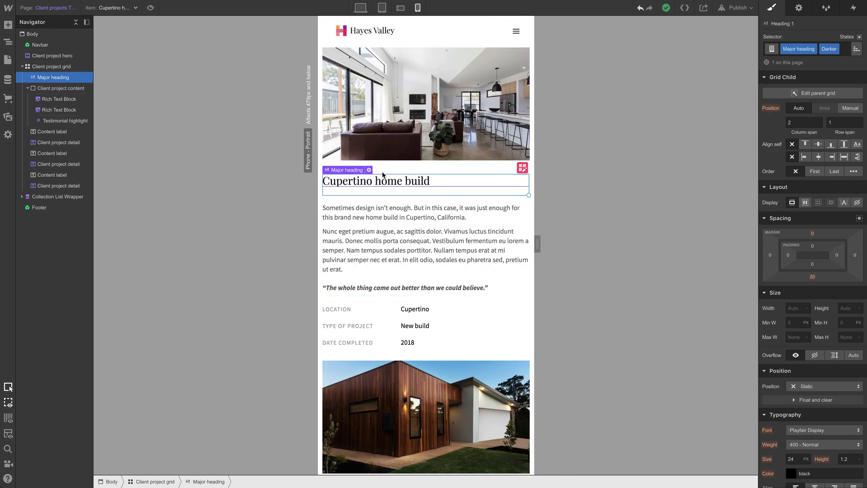
pyautogui.click(405, 12)
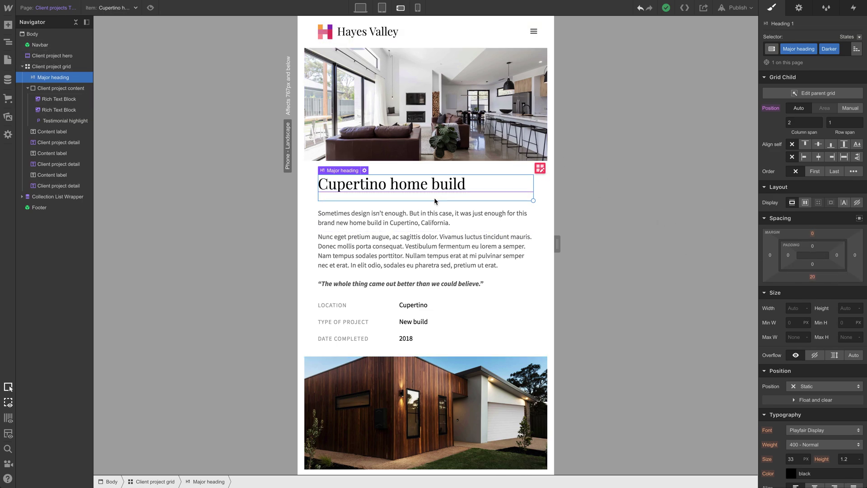
# Step: Change the Cupertino home build heading's bottom margin from 20 to 0 on phone landscape
pyautogui.click(539, 169)
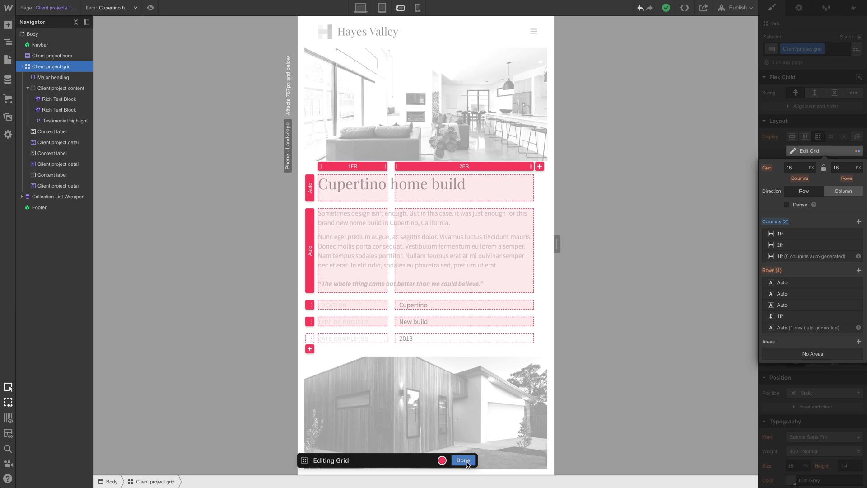
pyautogui.click(465, 460)
pyautogui.click(435, 194)
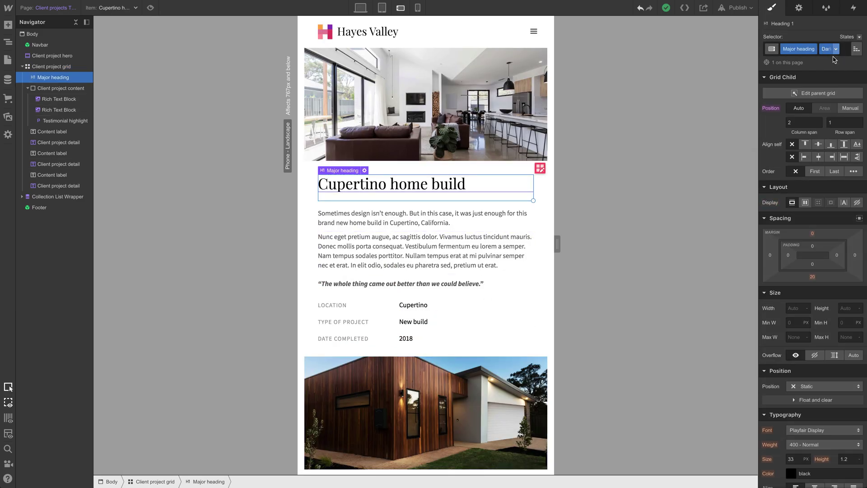
pyautogui.click(812, 279)
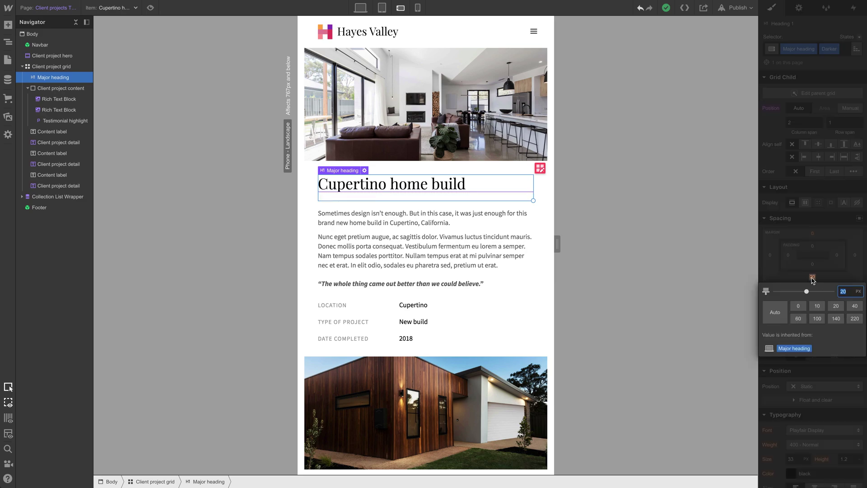
pyautogui.press('Return')
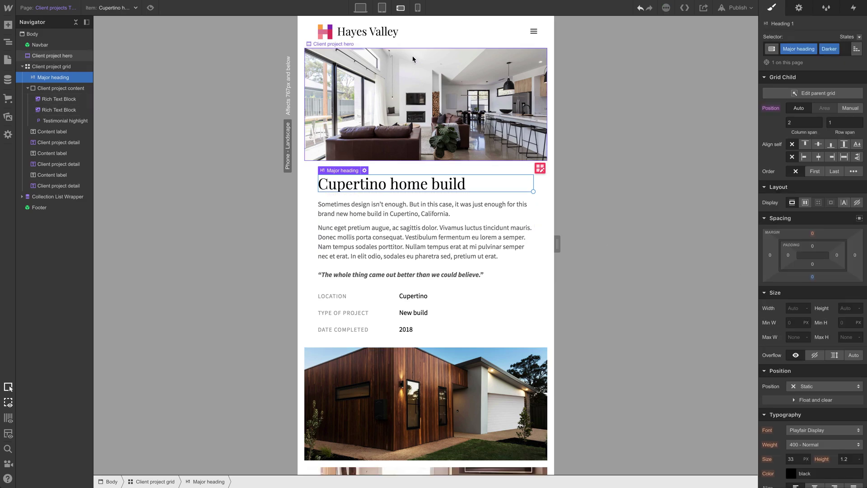
pyautogui.click(419, 8)
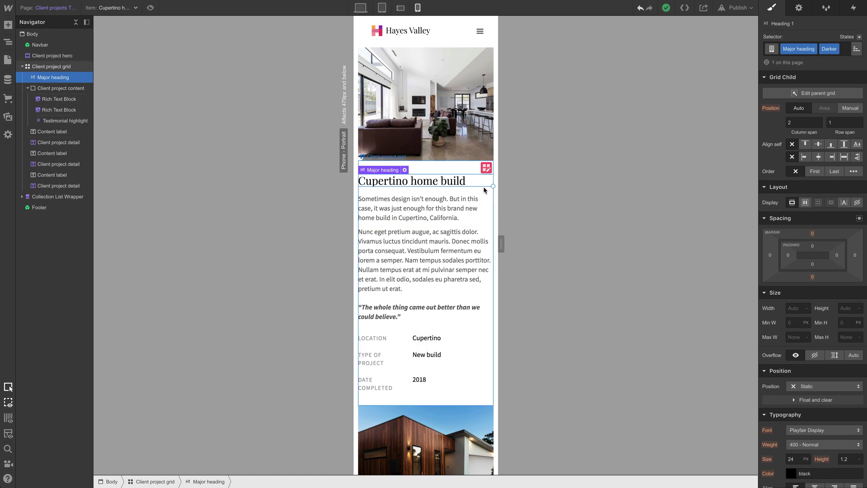
# Step: On Phone Portrait, change the project grid's 2FR column to 1FR and narrow the preview to 240px
pyautogui.click(486, 167)
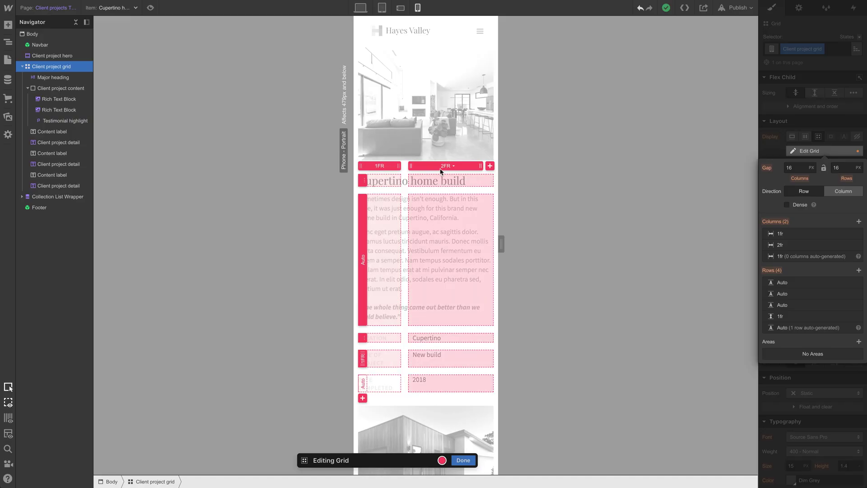
pyautogui.click(441, 169)
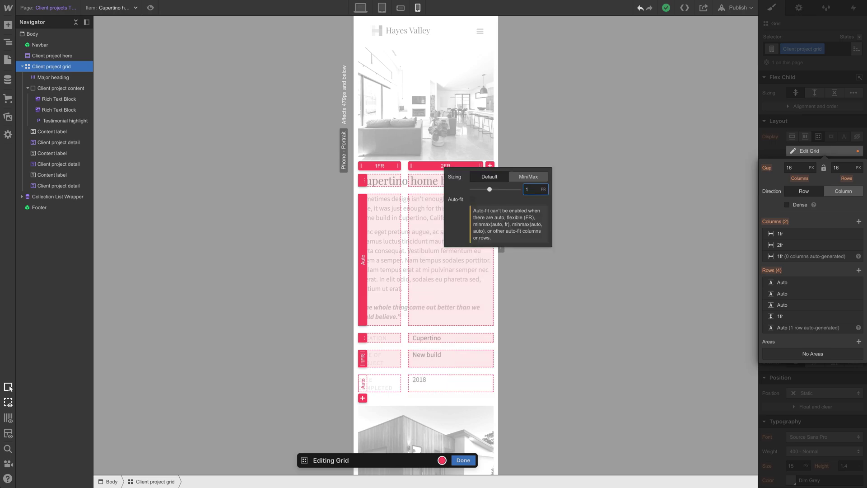
pyautogui.click(473, 461)
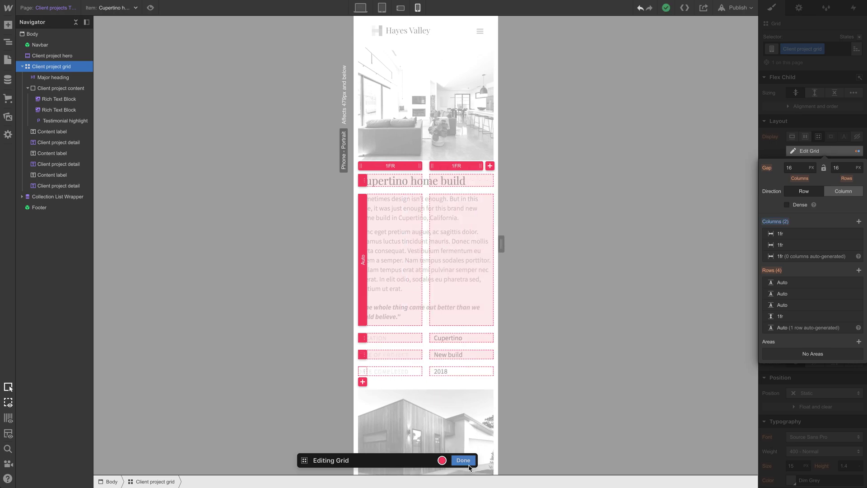
pyautogui.click(472, 465)
pyautogui.moveTo(500, 249); pyautogui.dragTo(475, 246)
pyautogui.scroll(-2, 420, 401)
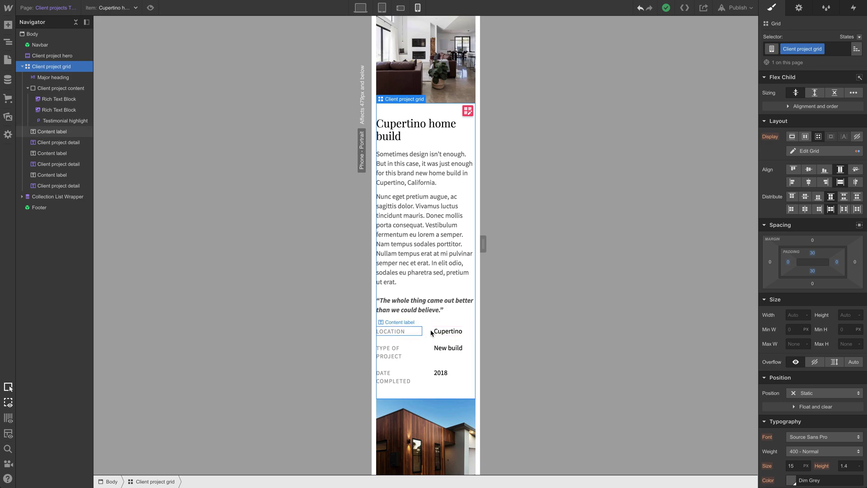
# Step: Check wrapping of the TYPE OF PROJECT and LOCATION labels, then widen the preview back to 479px
pyautogui.click(403, 348)
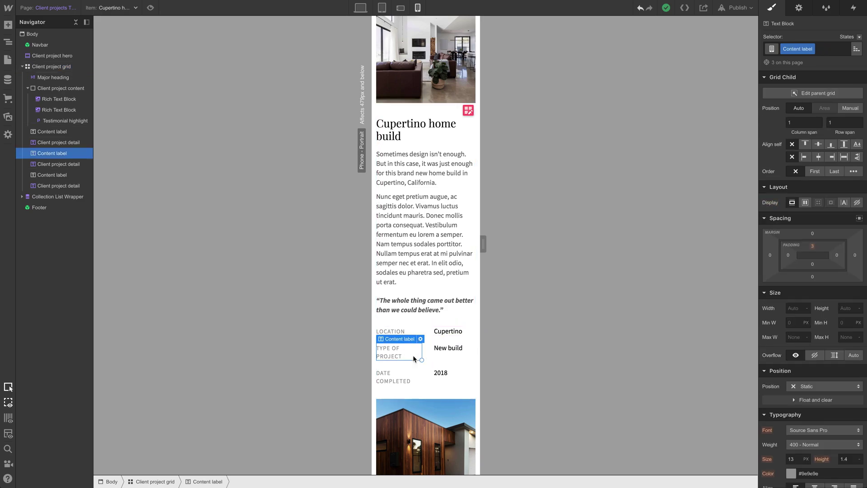
pyautogui.click(393, 331)
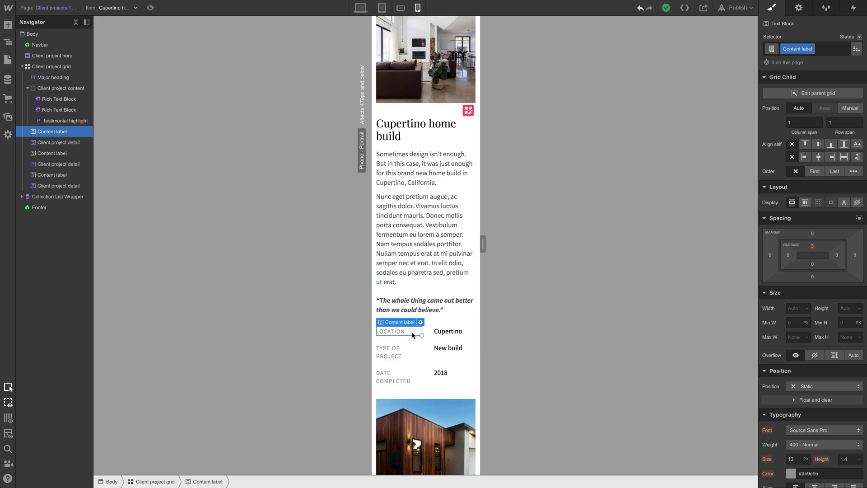
pyautogui.moveTo(480, 248)
pyautogui.mouseDown()
pyautogui.moveTo(531, 245)
pyautogui.moveTo(461, 256)
pyautogui.moveTo(581, 246)
pyautogui.moveTo(446, 262)
pyautogui.moveTo(441, 289)
pyautogui.mouseUp()
pyautogui.scroll(-2, 420, 330)
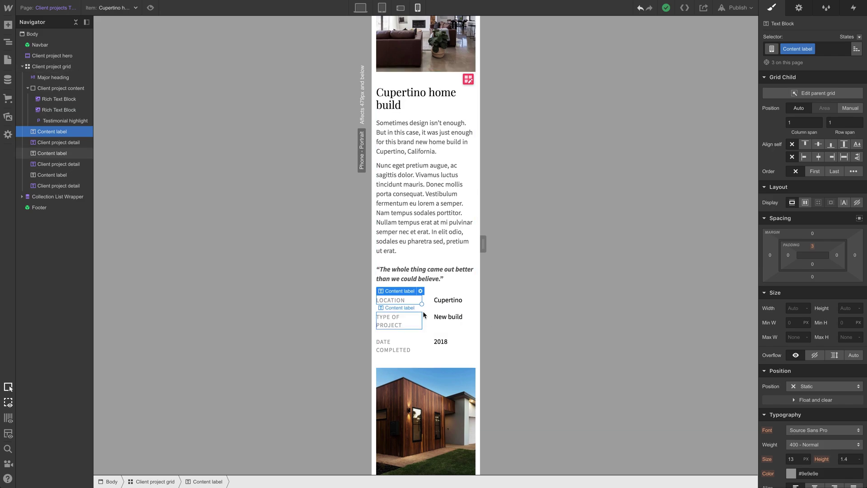
pyautogui.scroll(5, 429, 347)
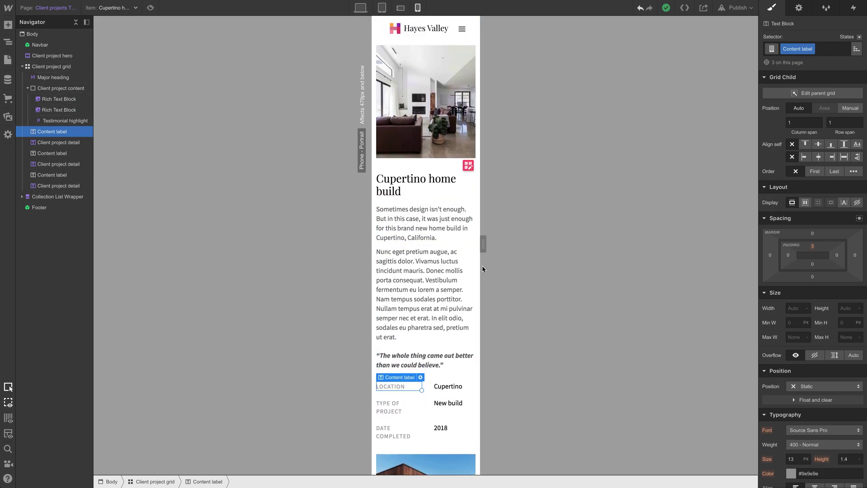
pyautogui.moveTo(483, 243); pyautogui.dragTo(611, 242)
pyautogui.scroll(-10, 451, 225)
pyautogui.scroll(10, 438, 127)
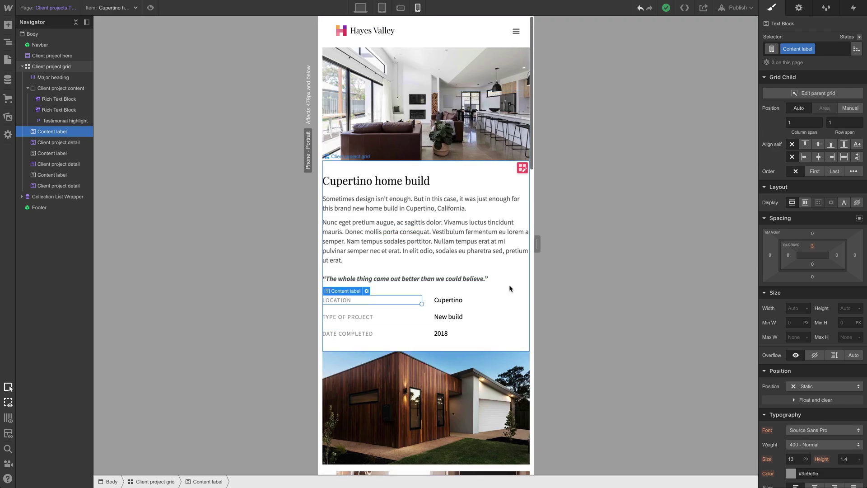
# Step: Set the Client project hero height to 200px on phone portrait
pyautogui.click(438, 118)
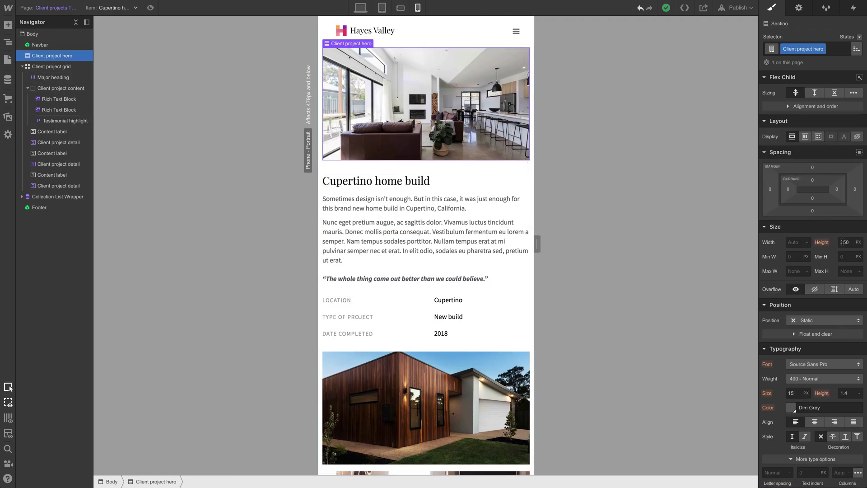
pyautogui.write('200')
pyautogui.press('Return')
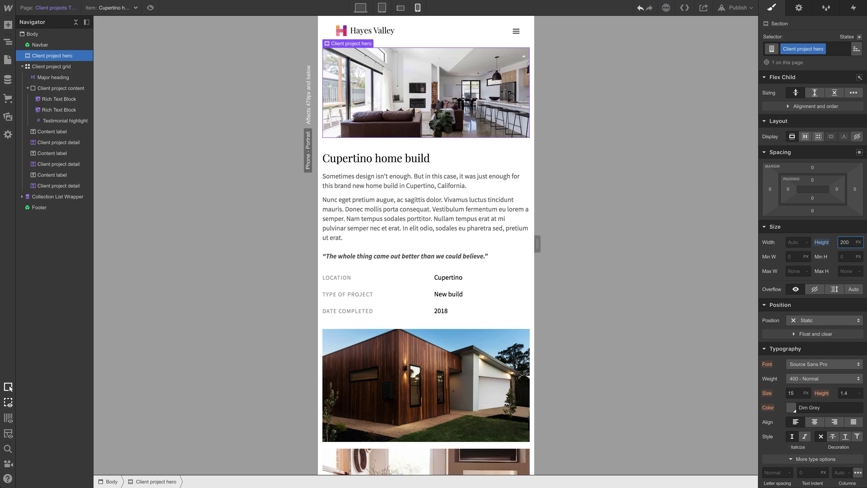
pyautogui.hotkey('shift', 'Down')
pyautogui.hotkey('shift', 'Down')
pyautogui.hotkey('shift', 'Down')
pyautogui.hotkey('shift', 'Down')
pyautogui.hotkey('shift', 'Down')
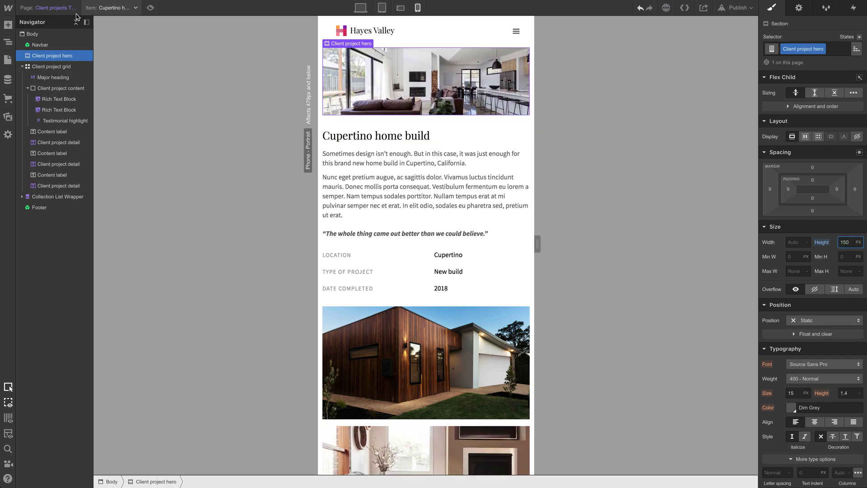
# Step: Compare against the Portfolio page's hero height, then return to the Client projects Template
pyautogui.click(63, 8)
pyautogui.click(55, 93)
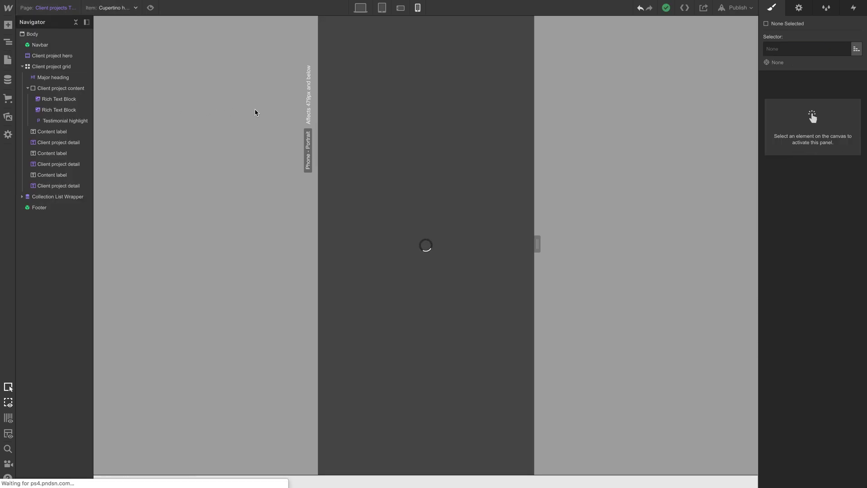
pyautogui.click(434, 107)
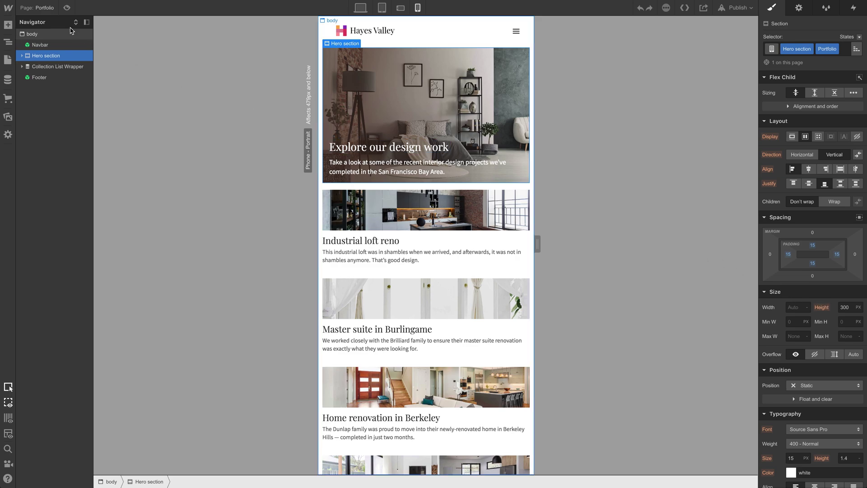
pyautogui.click(39, 8)
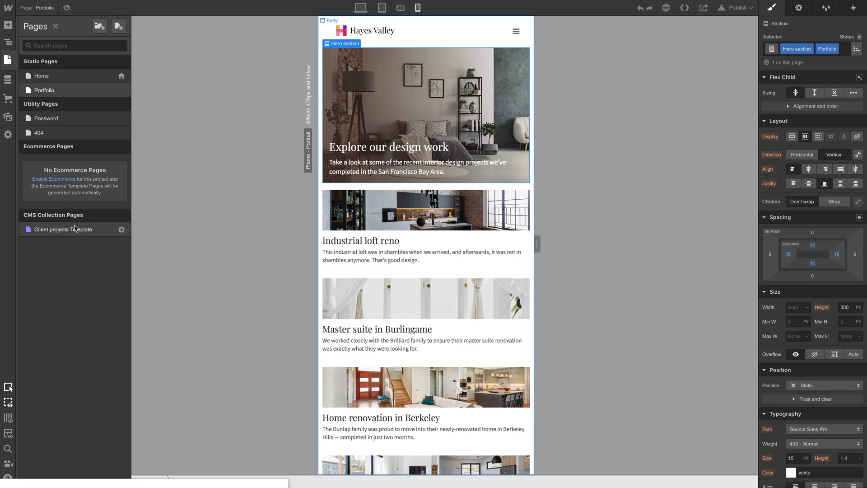
pyautogui.click(74, 228)
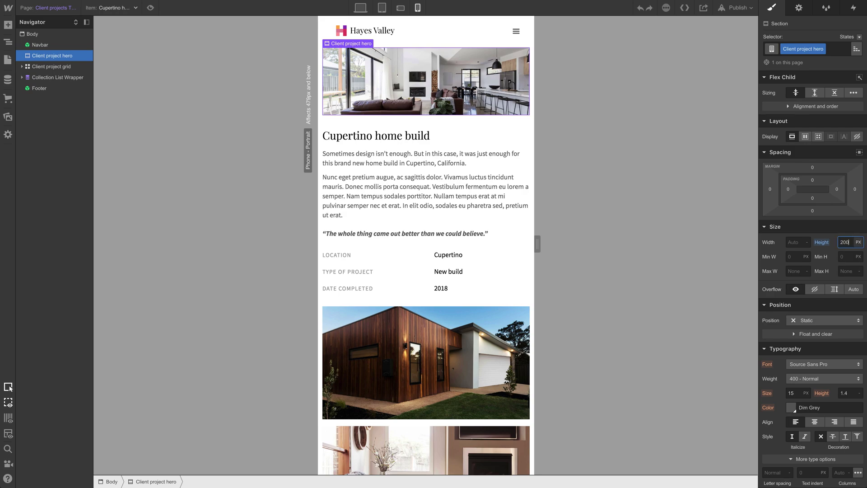
# Step: Set both the project hero and the additional client image heights to 200px
pyautogui.press('Return')
pyautogui.click(339, 377)
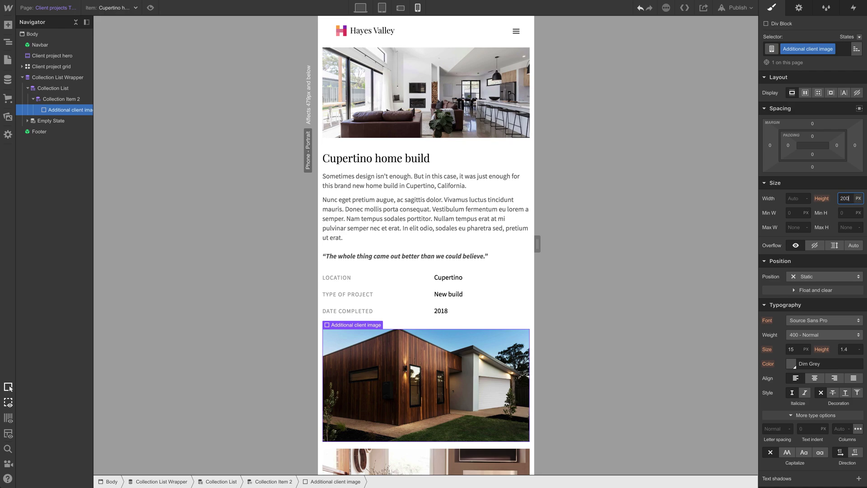
pyautogui.press('Return')
pyautogui.scroll(-4, 395, 256)
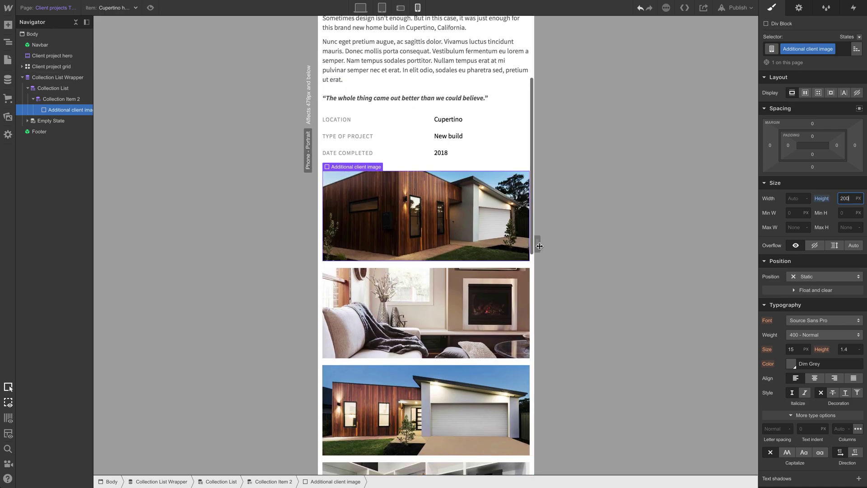